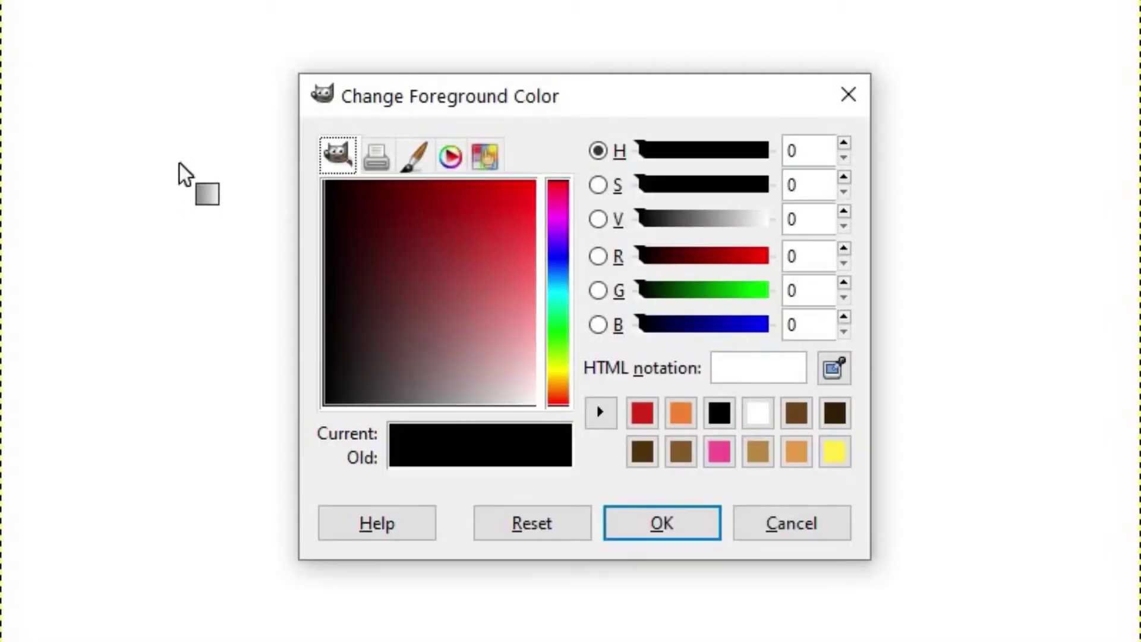
# - Fill the canvas with a top-to-bottom gradient from teal (6cabb1) to pale yellow
pyautogui.click(550, 298)
pyautogui.moveTo(453, 324)
pyautogui.mouseDown()
pyautogui.moveTo(473, 318)
pyautogui.moveTo(522, 352)
pyautogui.mouseUp()
pyautogui.click(665, 522)
pyautogui.click(558, 373)
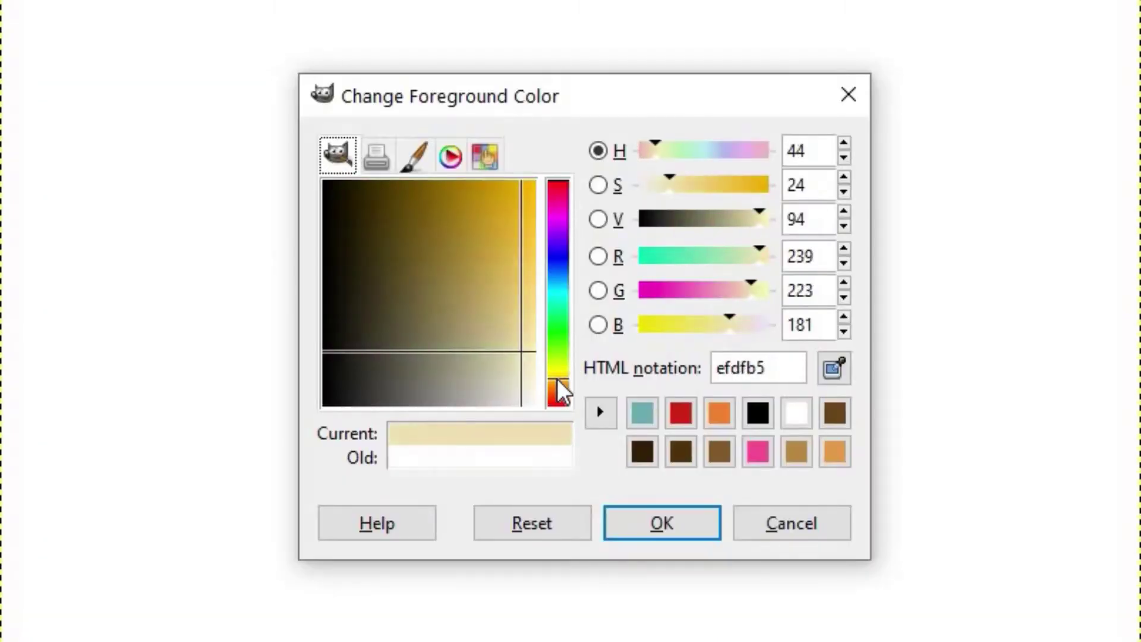
pyautogui.click(525, 333)
pyautogui.click(560, 372)
pyautogui.click(661, 523)
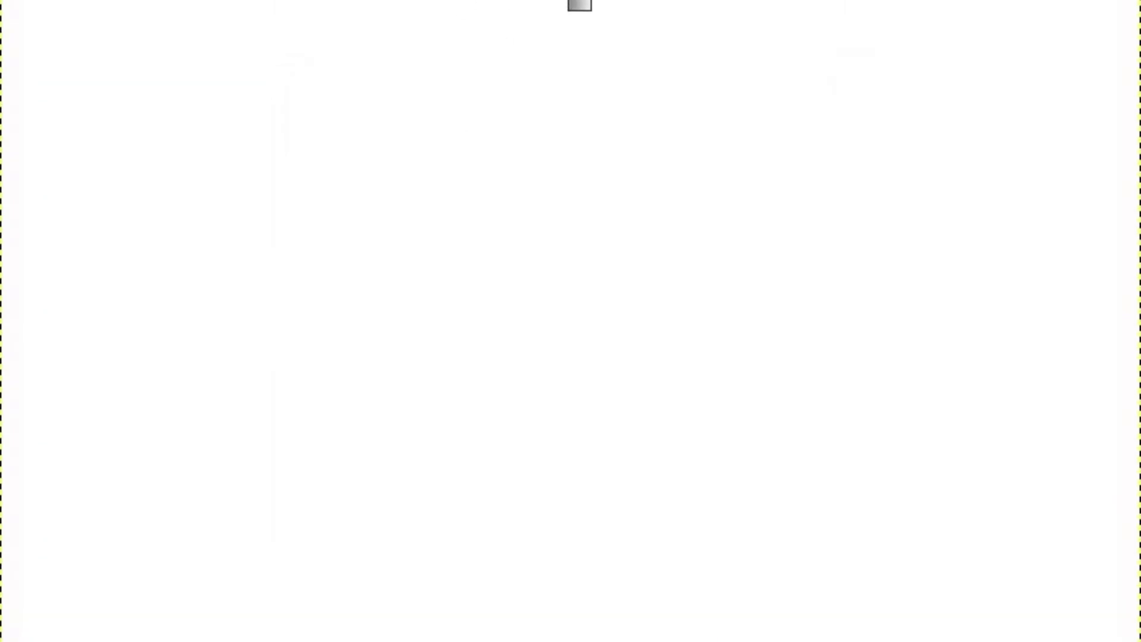
pyautogui.moveTo(567, 3); pyautogui.dragTo(568, 487)
pyautogui.moveTo(547, 3); pyautogui.dragTo(568, 641)
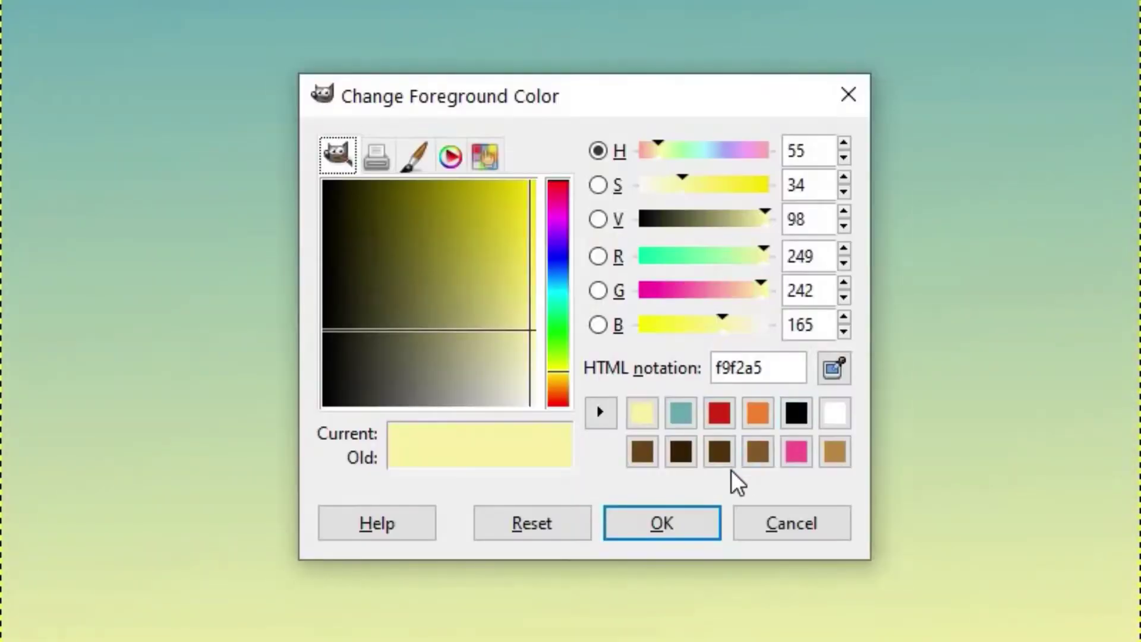
# - Set the foreground colour to a dark teal for the clouds
pyautogui.click(680, 411)
pyautogui.moveTo(397, 230); pyautogui.dragTo(362, 219)
pyautogui.press('Escape')
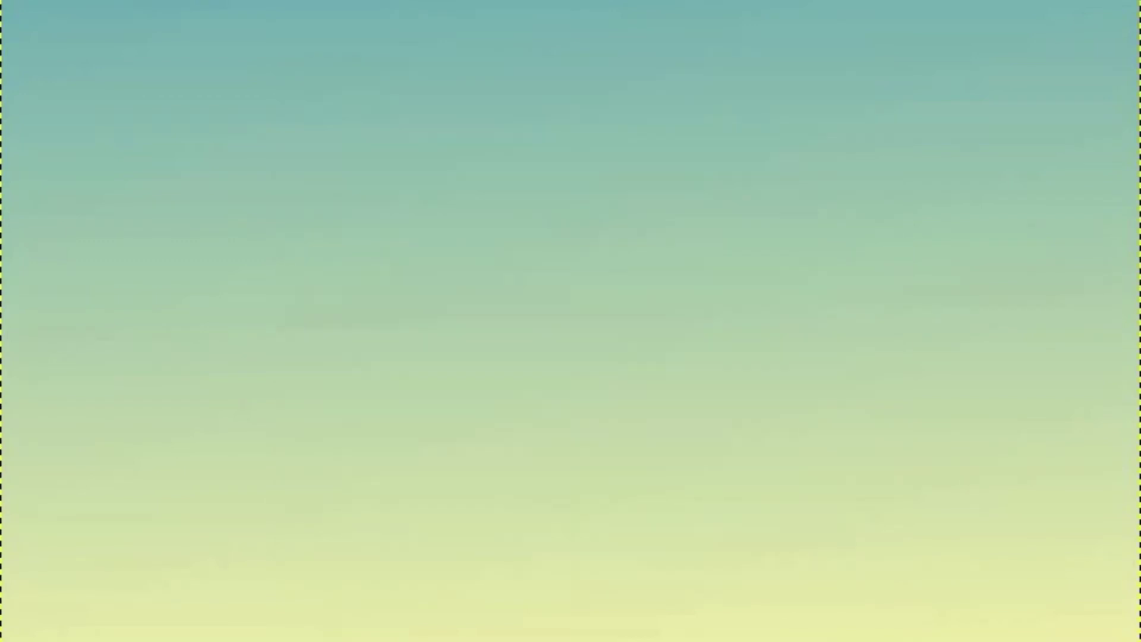
# - Paint dark teal cloud strokes and thin wisps across the upper sky
pyautogui.moveTo(214, 104); pyautogui.dragTo(240, 113)
pyautogui.moveTo(202, 6)
pyautogui.mouseDown()
pyautogui.moveTo(392, 57)
pyautogui.moveTo(463, 101)
pyautogui.moveTo(459, 180)
pyautogui.moveTo(570, 59)
pyautogui.moveTo(612, 77)
pyautogui.moveTo(553, 83)
pyautogui.moveTo(600, 95)
pyautogui.mouseUp()
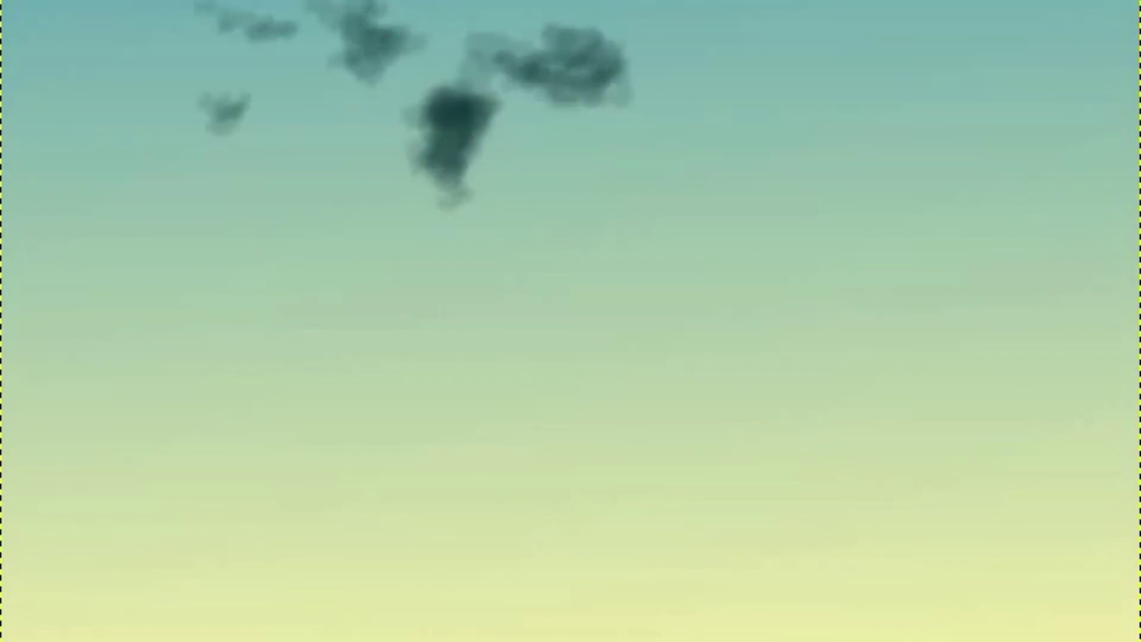
pyautogui.moveTo(363, 157); pyautogui.dragTo(407, 191)
pyautogui.moveTo(395, 103); pyautogui.dragTo(375, 82)
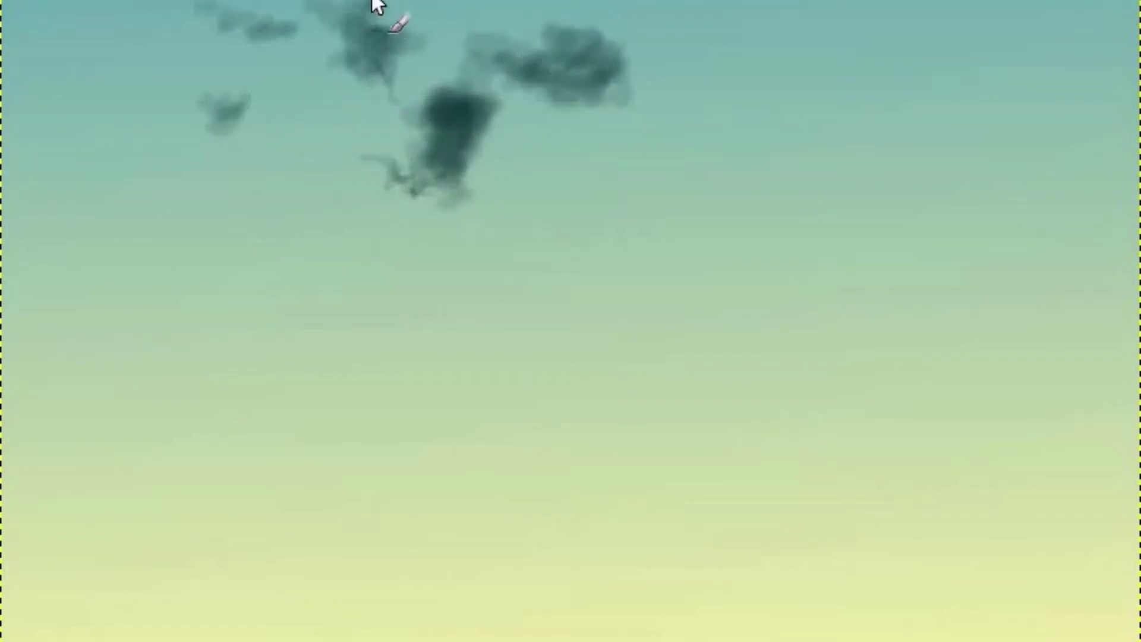
pyautogui.moveTo(639, 89); pyautogui.dragTo(728, 3)
pyautogui.moveTo(1022, 8); pyautogui.dragTo(947, 159)
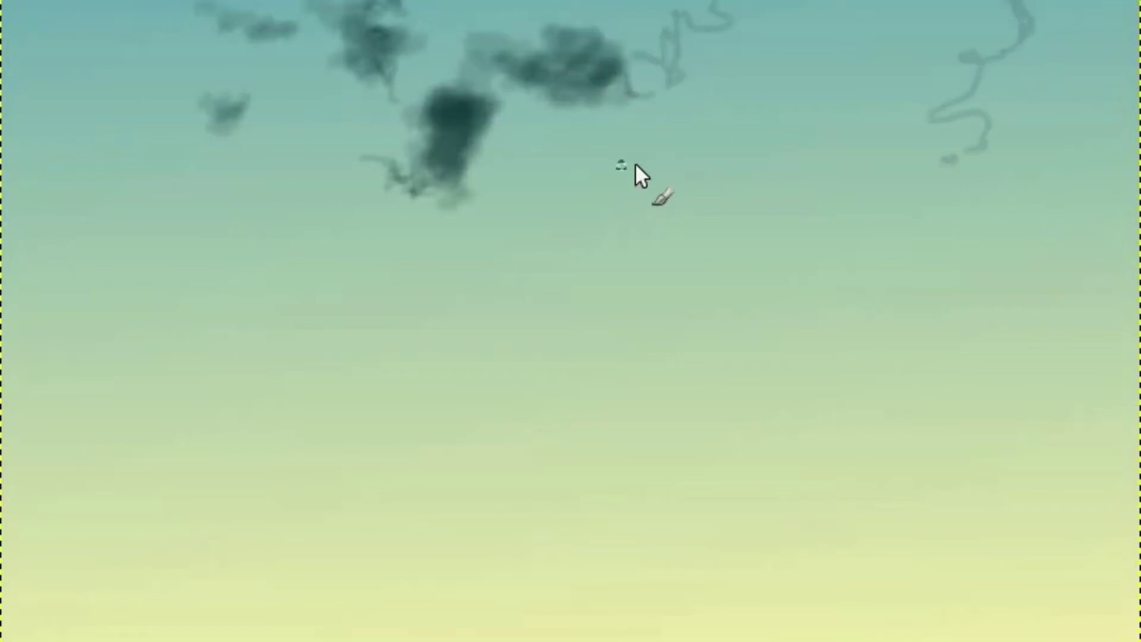
pyautogui.moveTo(629, 113)
pyautogui.mouseDown()
pyautogui.moveTo(951, 148)
pyautogui.moveTo(1010, 116)
pyautogui.moveTo(1019, 157)
pyautogui.moveTo(1048, 170)
pyautogui.mouseUp()
# - Add small soft mid-sky clouds, pale lower cloud outlines, and a dark upper-right cloud
pyautogui.moveTo(416, 336); pyautogui.dragTo(454, 350)
pyautogui.moveTo(527, 318)
pyautogui.mouseDown()
pyautogui.moveTo(585, 300)
pyautogui.moveTo(577, 294)
pyautogui.moveTo(600, 306)
pyautogui.mouseUp()
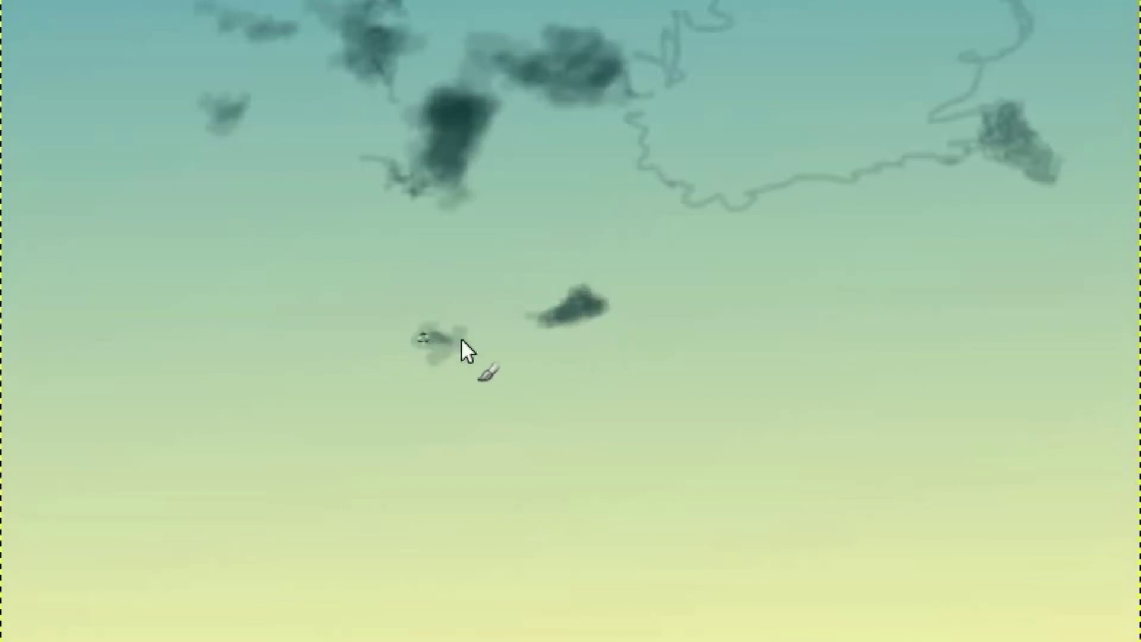
pyautogui.moveTo(447, 336)
pyautogui.mouseDown()
pyautogui.moveTo(452, 371)
pyautogui.moveTo(287, 398)
pyautogui.moveTo(266, 468)
pyautogui.moveTo(202, 476)
pyautogui.mouseUp()
pyautogui.click(419, 447)
pyautogui.click(447, 500)
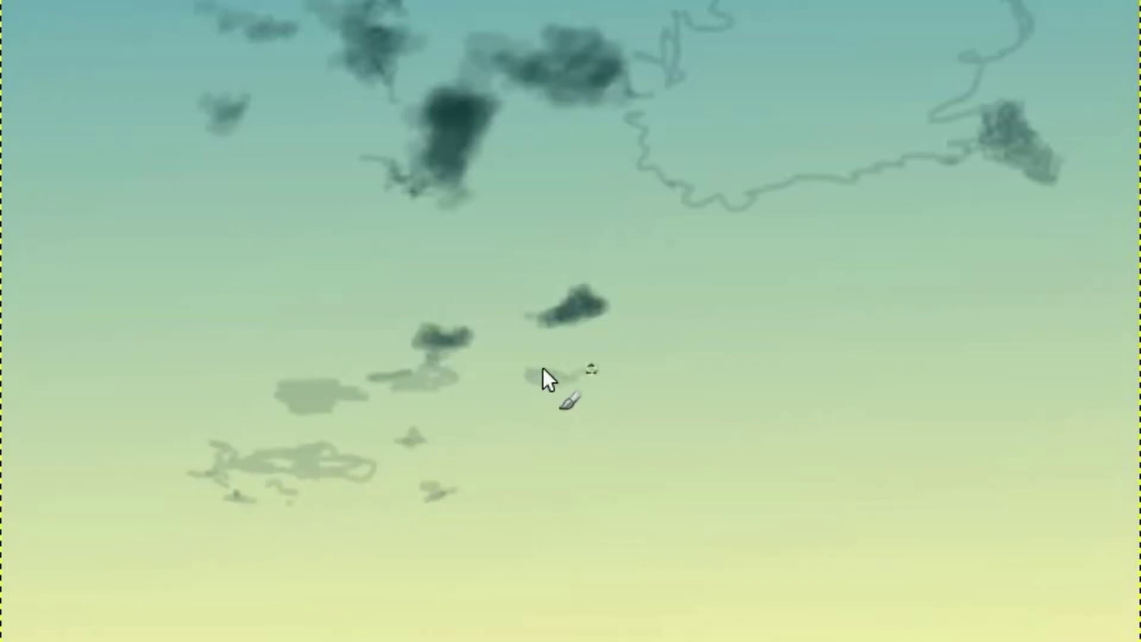
pyautogui.moveTo(542, 377)
pyautogui.mouseDown()
pyautogui.moveTo(685, 383)
pyautogui.moveTo(653, 362)
pyautogui.mouseUp()
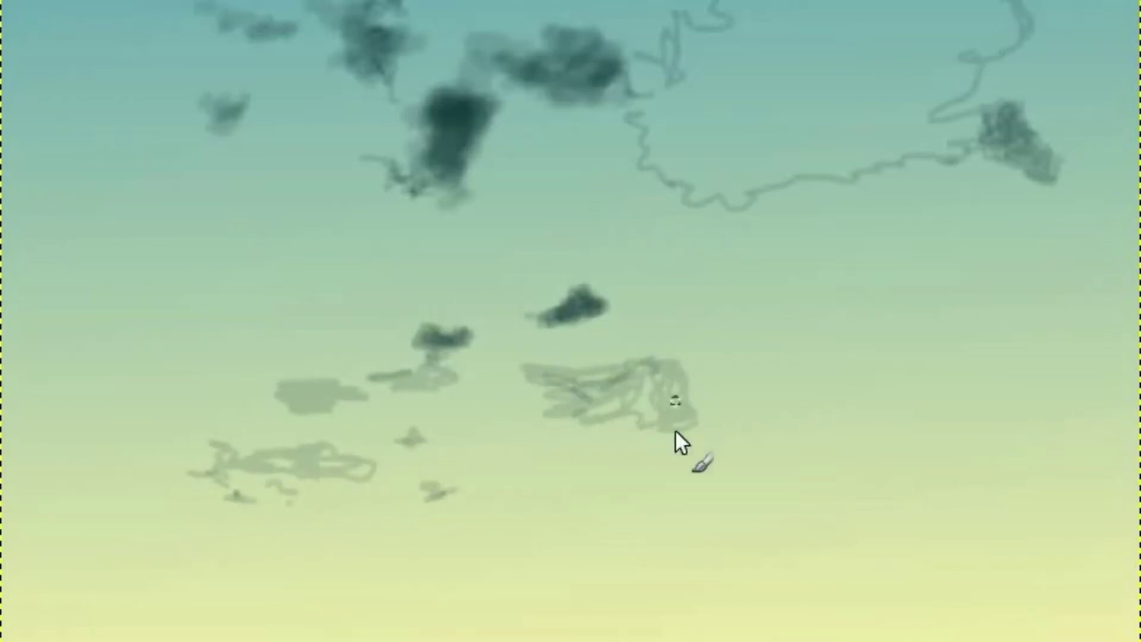
pyautogui.moveTo(698, 558); pyautogui.dragTo(685, 532)
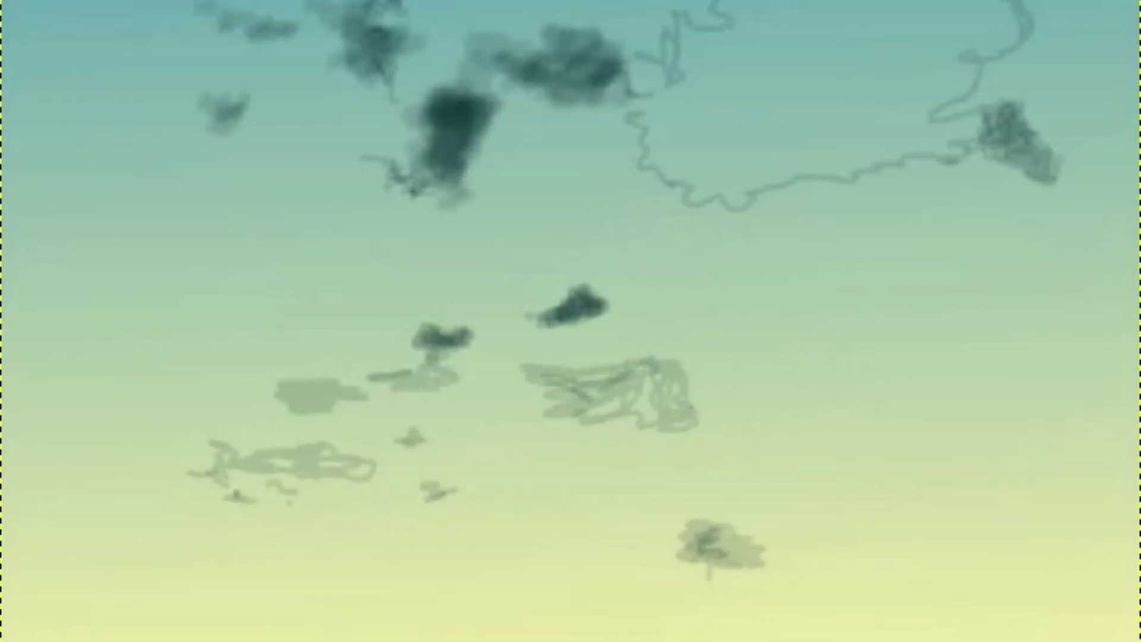
pyautogui.moveTo(767, 142)
pyautogui.mouseDown()
pyautogui.moveTo(897, 45)
pyautogui.moveTo(1029, 168)
pyautogui.moveTo(984, 123)
pyautogui.moveTo(804, 41)
pyautogui.moveTo(720, 117)
pyautogui.moveTo(659, 140)
pyautogui.moveTo(655, 74)
pyautogui.moveTo(701, 89)
pyautogui.moveTo(678, 101)
pyautogui.moveTo(805, 171)
pyautogui.moveTo(770, 25)
pyautogui.moveTo(947, 5)
pyautogui.moveTo(1001, 30)
pyautogui.moveTo(955, 82)
pyautogui.moveTo(984, 116)
pyautogui.moveTo(957, 138)
pyautogui.moveTo(848, 152)
pyautogui.moveTo(738, 71)
pyautogui.moveTo(888, 130)
pyautogui.mouseUp()
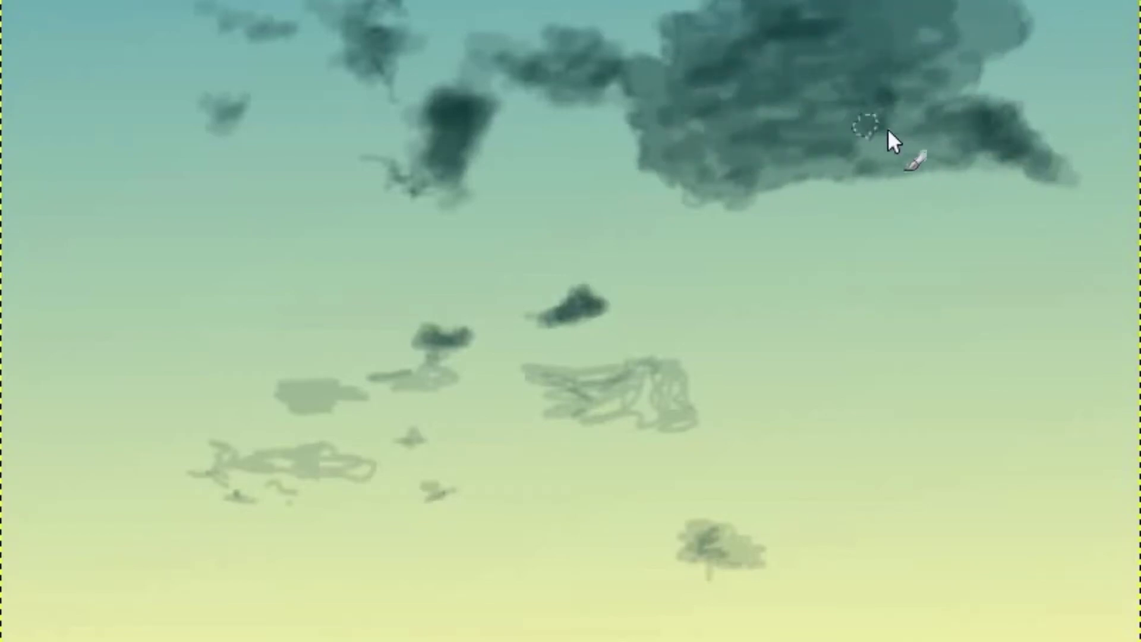
# - Fill the middle, lower-left and bottom clouds with dark teal and build the upper-right cloud
pyautogui.moveTo(621, 387)
pyautogui.mouseDown()
pyautogui.moveTo(675, 408)
pyautogui.moveTo(555, 400)
pyautogui.moveTo(613, 377)
pyautogui.mouseUp()
pyautogui.moveTo(701, 552)
pyautogui.mouseDown()
pyautogui.moveTo(790, 616)
pyautogui.moveTo(740, 557)
pyautogui.mouseUp()
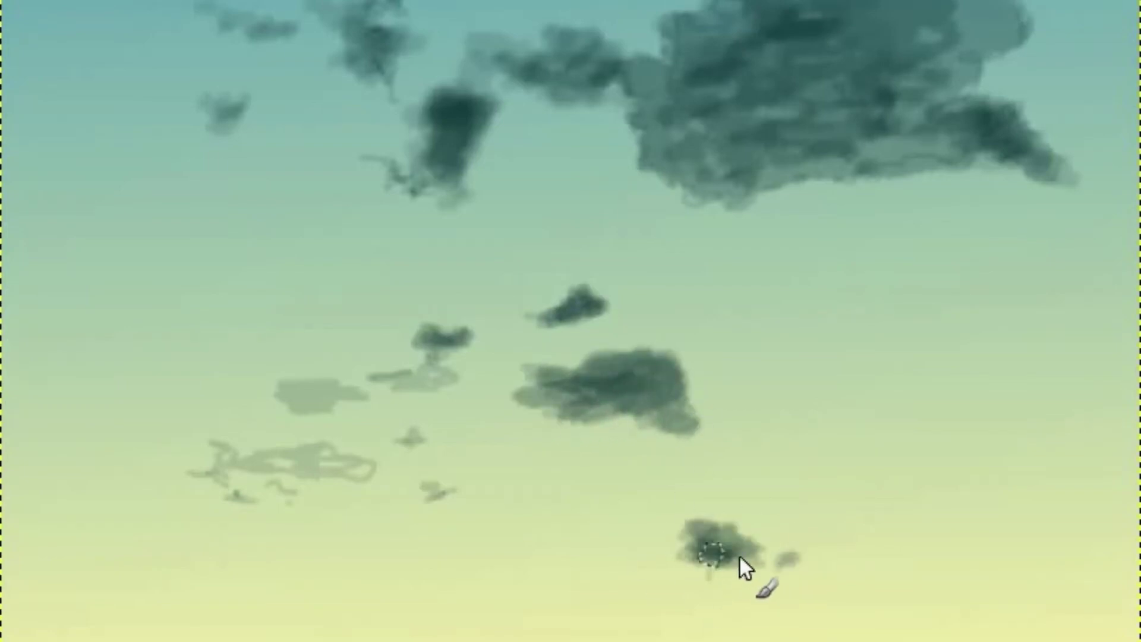
pyautogui.moveTo(318, 385)
pyautogui.mouseDown()
pyautogui.moveTo(338, 400)
pyautogui.moveTo(410, 390)
pyautogui.mouseUp()
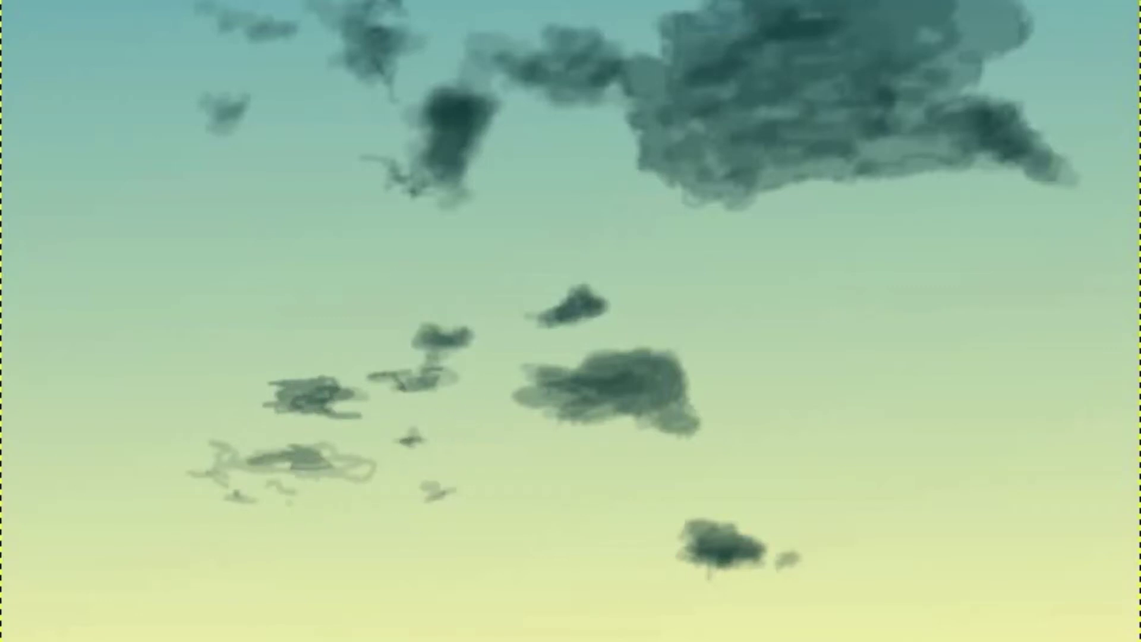
pyautogui.moveTo(324, 457)
pyautogui.mouseDown()
pyautogui.moveTo(203, 483)
pyautogui.moveTo(340, 463)
pyautogui.moveTo(285, 467)
pyautogui.mouseUp()
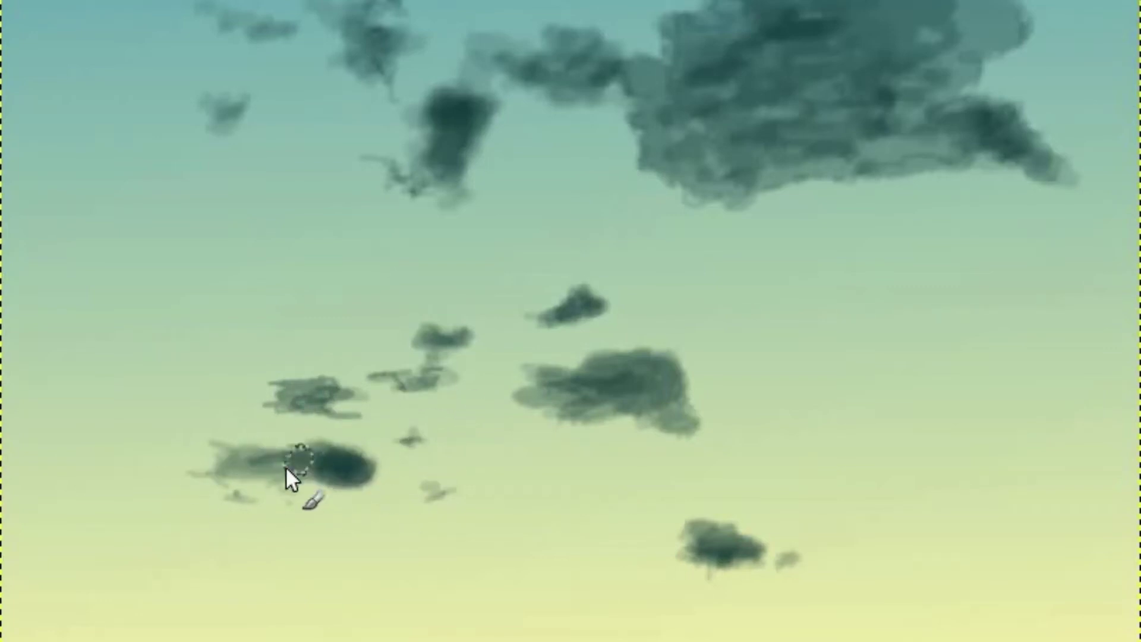
pyautogui.moveTo(782, 69)
pyautogui.mouseDown()
pyautogui.moveTo(688, 33)
pyautogui.moveTo(932, 20)
pyautogui.moveTo(756, 33)
pyautogui.moveTo(688, 146)
pyautogui.moveTo(768, 82)
pyautogui.moveTo(1000, 38)
pyautogui.moveTo(861, 158)
pyautogui.moveTo(820, 178)
pyautogui.moveTo(733, 105)
pyautogui.moveTo(937, 6)
pyautogui.moveTo(832, 117)
pyautogui.moveTo(964, 27)
pyautogui.moveTo(688, 97)
pyautogui.moveTo(718, 20)
pyautogui.moveTo(896, 82)
pyautogui.moveTo(968, 48)
pyautogui.moveTo(847, 145)
pyautogui.moveTo(814, 144)
pyautogui.moveTo(832, 145)
pyautogui.moveTo(668, 78)
pyautogui.moveTo(622, 356)
pyautogui.moveTo(754, 561)
pyautogui.moveTo(298, 466)
pyautogui.moveTo(833, 97)
pyautogui.mouseUp()
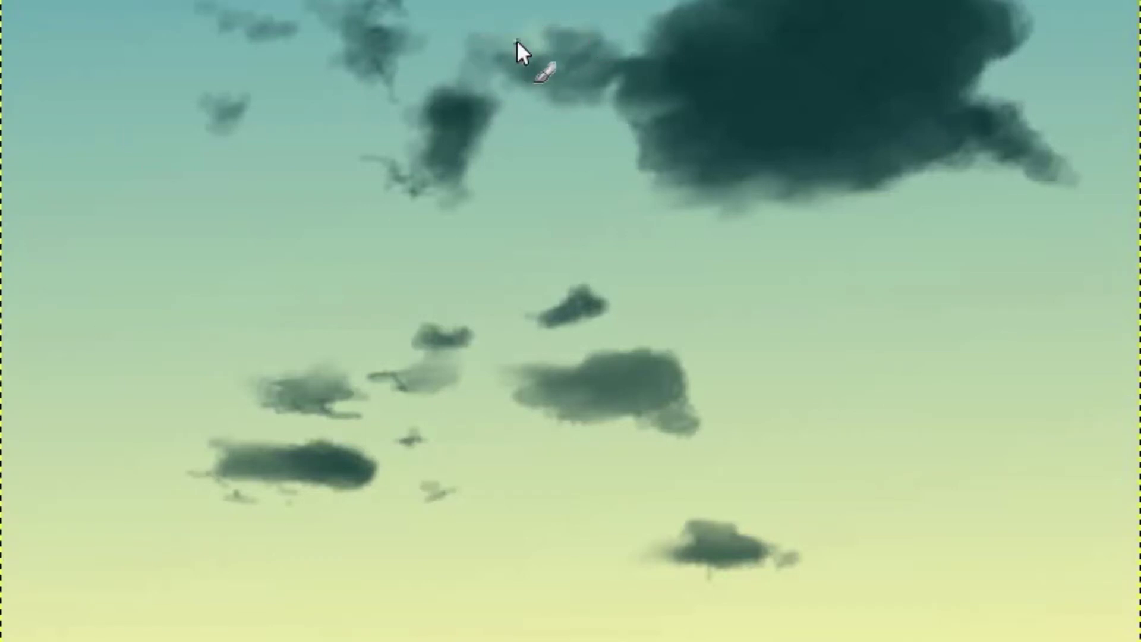
pyautogui.moveTo(516, 40); pyautogui.dragTo(498, 44)
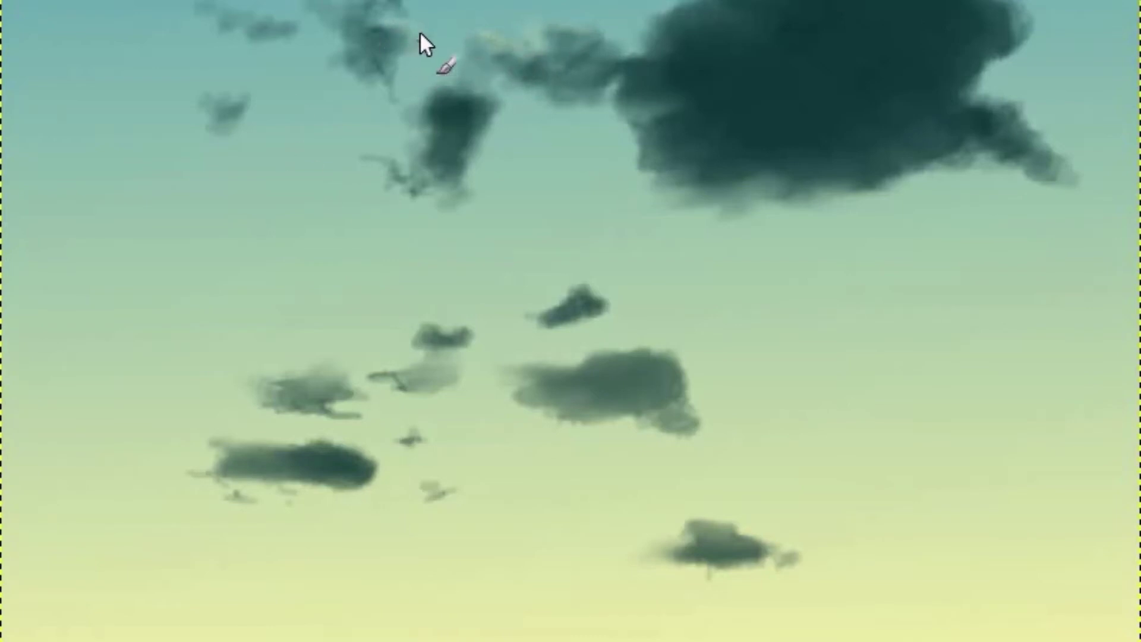
# - Paint pale yellow highlights along the big cloud's upper and left edges
pyautogui.moveTo(409, 33); pyautogui.dragTo(523, 31)
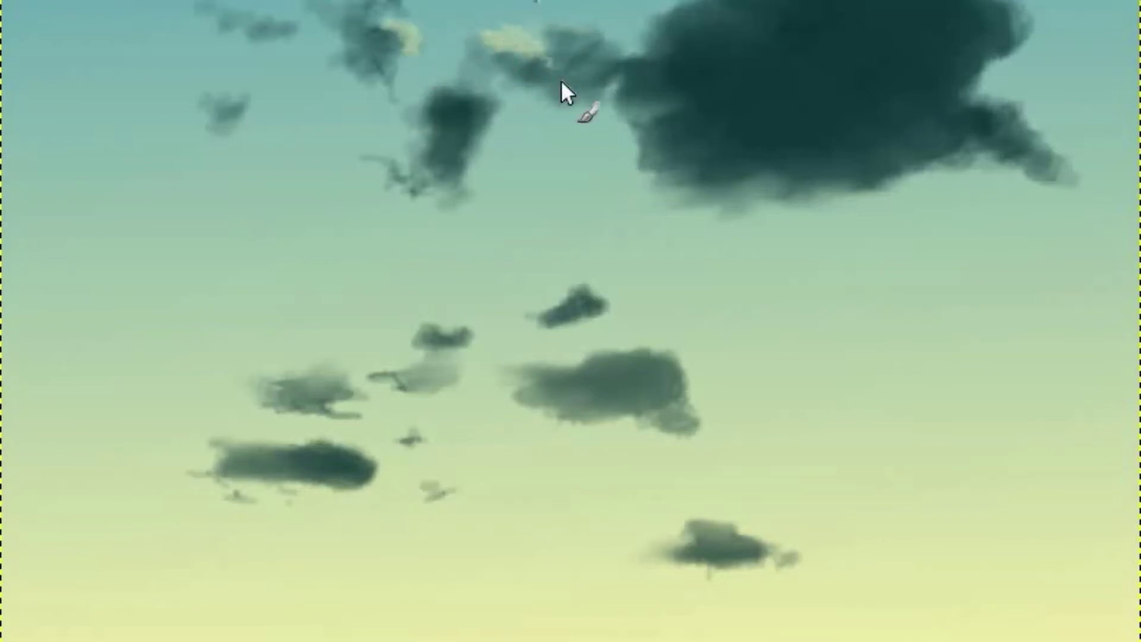
pyautogui.moveTo(561, 82)
pyautogui.mouseDown()
pyautogui.moveTo(601, 46)
pyautogui.moveTo(561, 94)
pyautogui.moveTo(622, 95)
pyautogui.moveTo(544, 94)
pyautogui.moveTo(636, 159)
pyautogui.moveTo(793, 184)
pyautogui.moveTo(777, 172)
pyautogui.mouseUp()
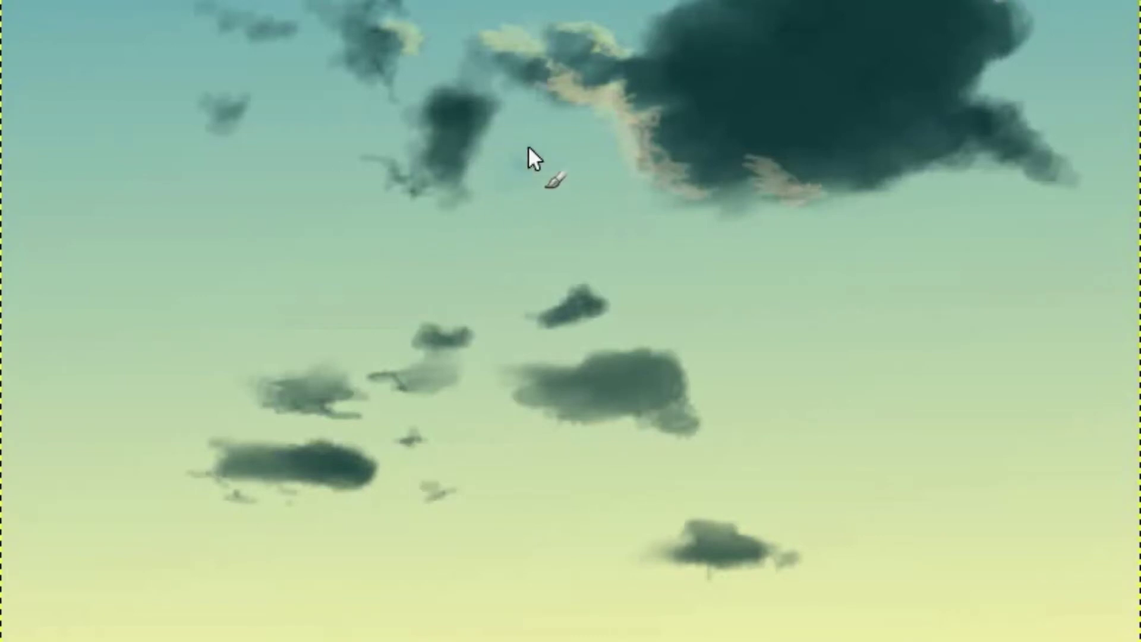
pyautogui.moveTo(526, 163)
pyautogui.mouseDown()
pyautogui.moveTo(563, 191)
pyautogui.moveTo(498, 187)
pyautogui.moveTo(537, 168)
pyautogui.moveTo(631, 196)
pyautogui.moveTo(491, 176)
pyautogui.moveTo(529, 177)
pyautogui.moveTo(554, 157)
pyautogui.moveTo(555, 178)
pyautogui.moveTo(532, 188)
pyautogui.moveTo(573, 187)
pyautogui.mouseUp()
# - Switch to a dark recent colour and paint wispy cloud linking the small cloud to the big one
pyautogui.click(3, 143)
pyautogui.click(705, 415)
pyautogui.click(649, 519)
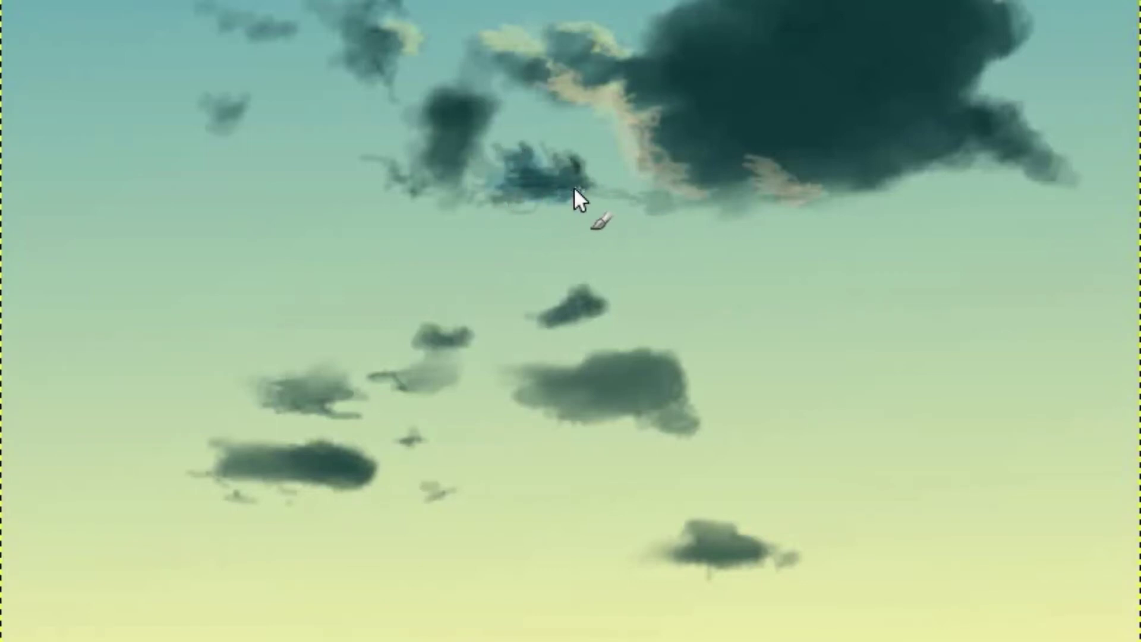
pyautogui.moveTo(691, 201)
pyautogui.mouseDown()
pyautogui.moveTo(530, 180)
pyautogui.moveTo(483, 187)
pyautogui.mouseUp()
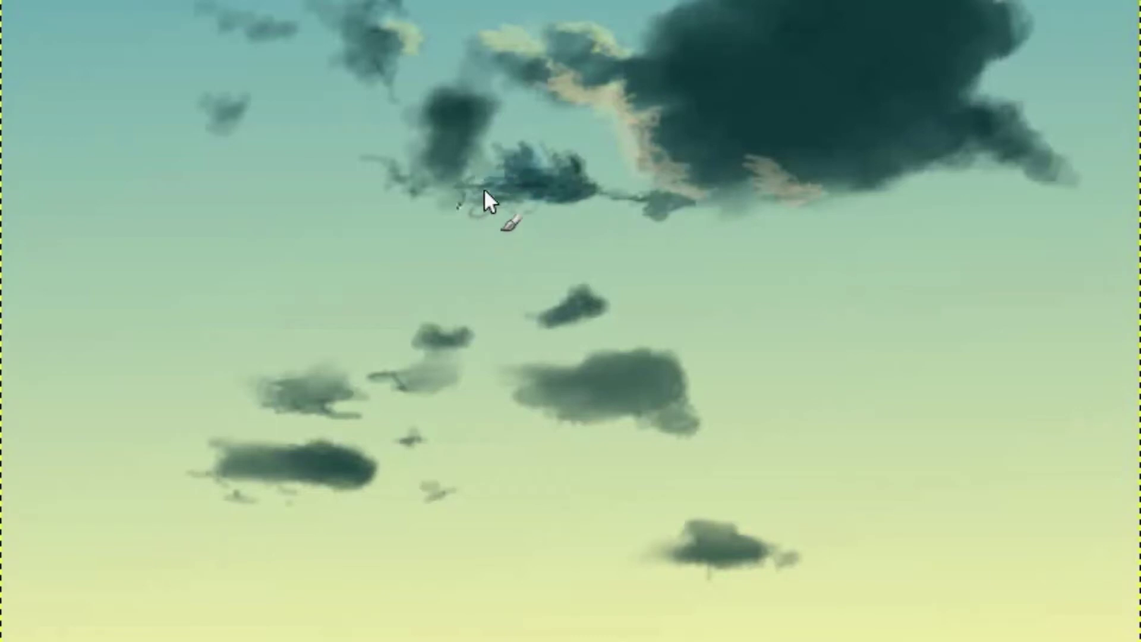
pyautogui.moveTo(364, 216); pyautogui.dragTo(509, 173)
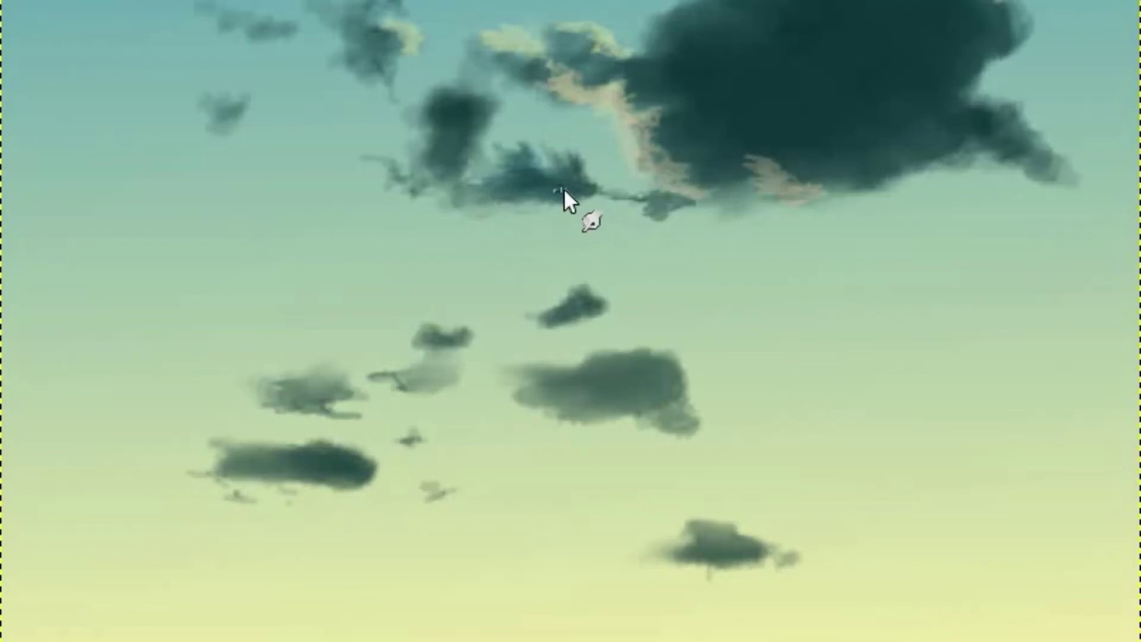
pyautogui.moveTo(618, 197); pyautogui.dragTo(635, 209)
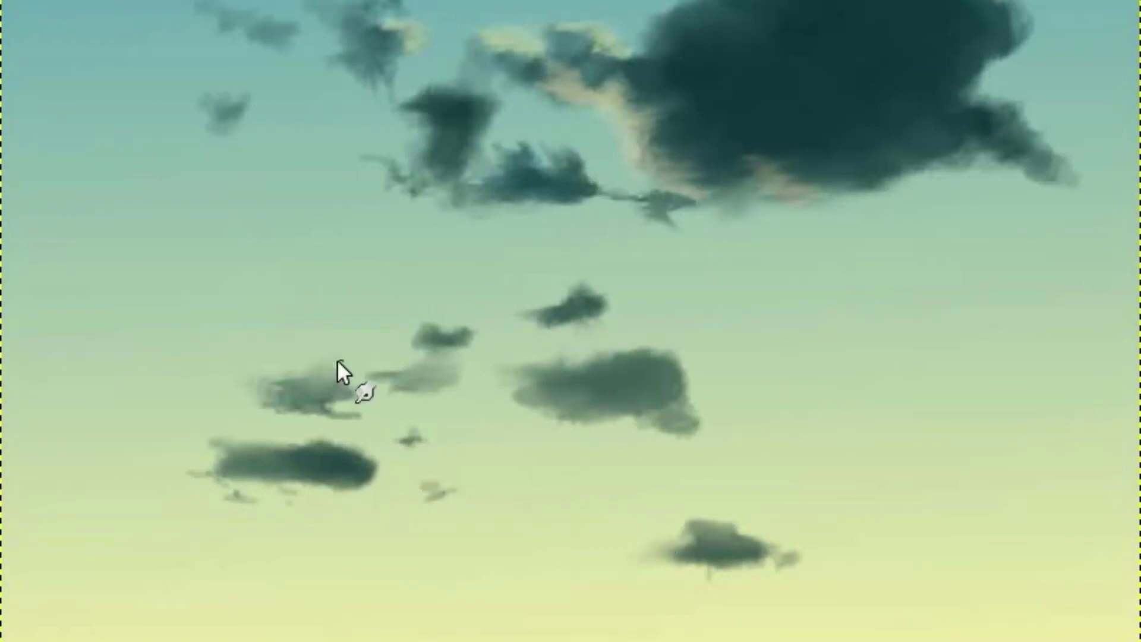
# - Paint pinkish-peach highlights along the edges of the central, lower-left, upper and big clouds
pyautogui.moveTo(285, 375); pyautogui.dragTo(357, 409)
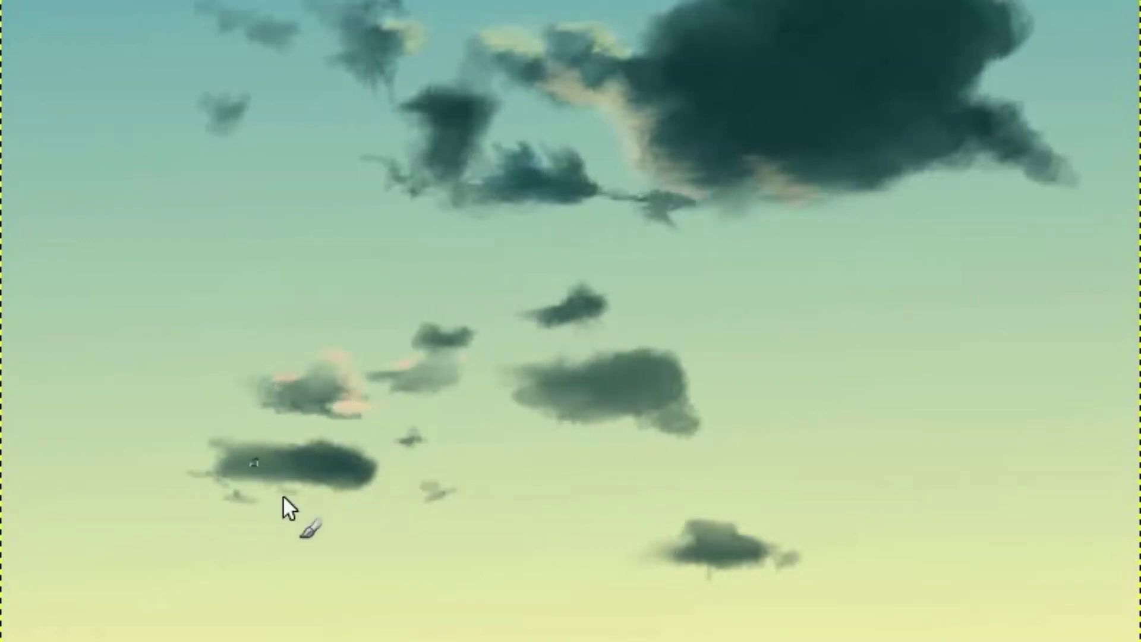
pyautogui.moveTo(312, 490); pyautogui.dragTo(218, 450)
pyautogui.moveTo(525, 138)
pyautogui.mouseDown()
pyautogui.moveTo(541, 159)
pyautogui.moveTo(523, 148)
pyautogui.moveTo(654, 171)
pyautogui.mouseUp()
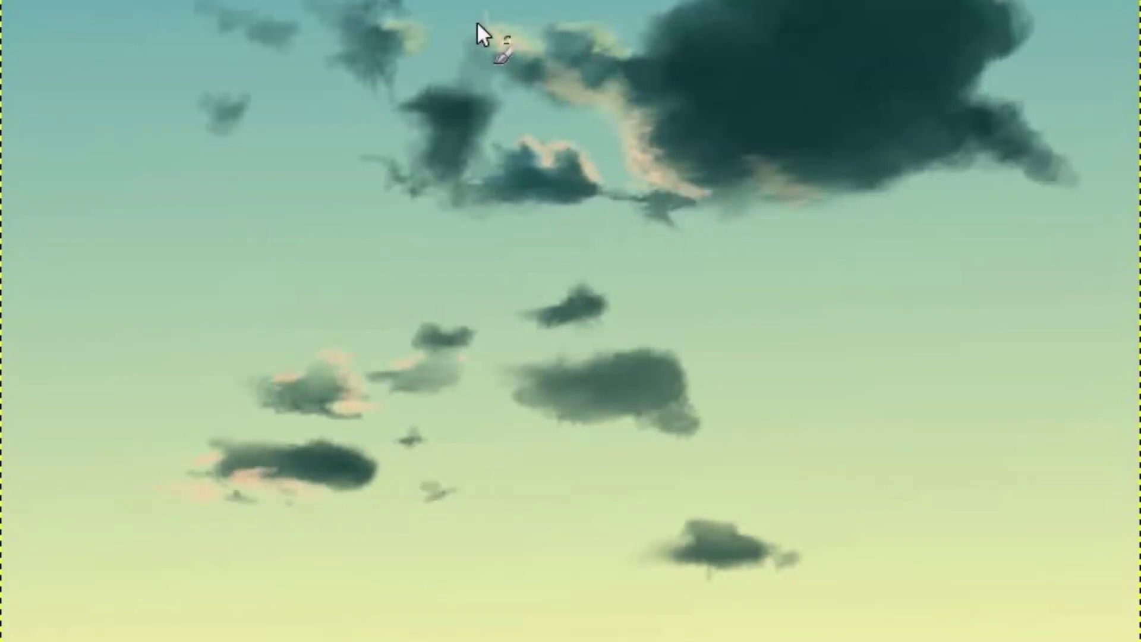
pyautogui.moveTo(480, 32)
pyautogui.mouseDown()
pyautogui.moveTo(563, 91)
pyautogui.moveTo(519, 145)
pyautogui.mouseUp()
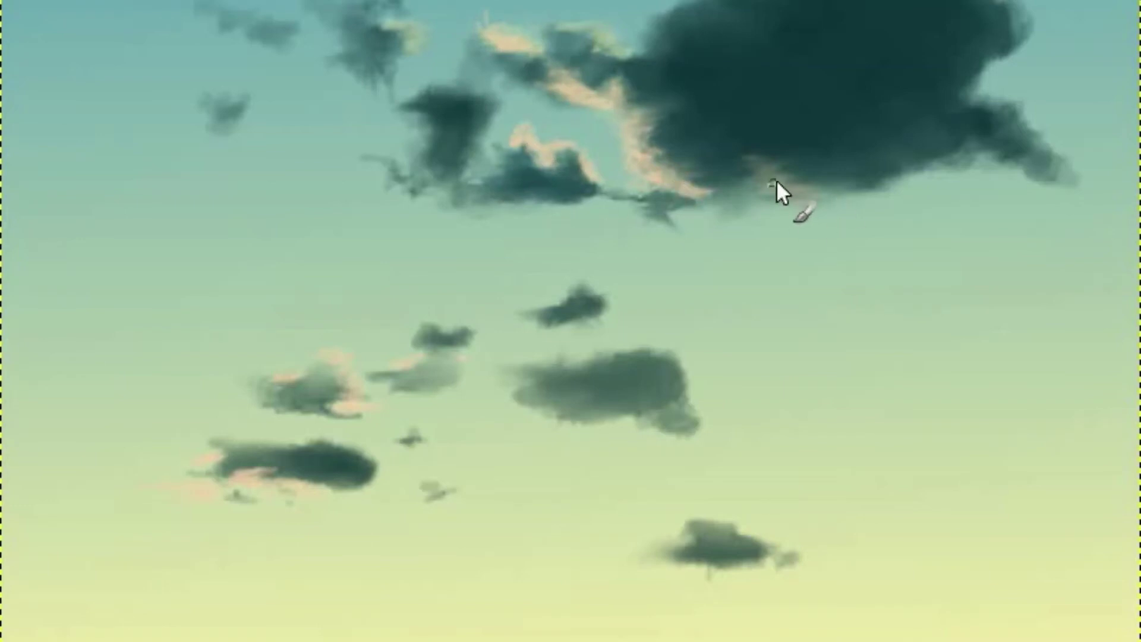
pyautogui.moveTo(776, 179); pyautogui.dragTo(796, 188)
pyautogui.moveTo(487, 406); pyautogui.dragTo(624, 423)
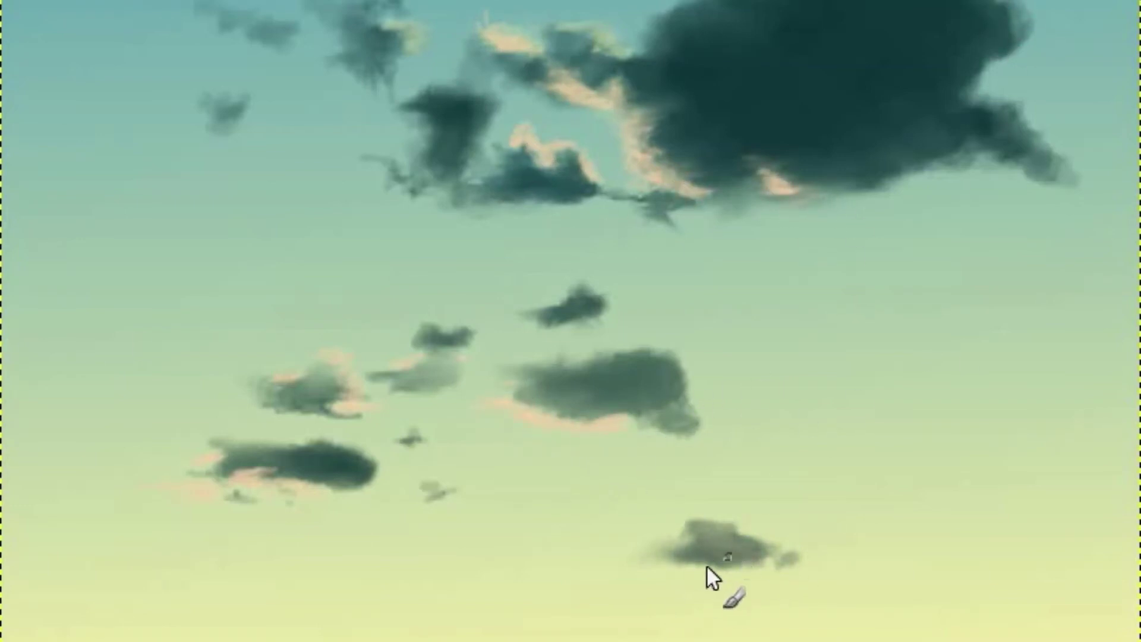
# - Smudge the bottom cloud lighter and blend the lower-left and big cloud edges
pyautogui.moveTo(707, 576)
pyautogui.mouseDown()
pyautogui.moveTo(715, 517)
pyautogui.moveTo(758, 562)
pyautogui.moveTo(715, 555)
pyautogui.moveTo(778, 582)
pyautogui.mouseUp()
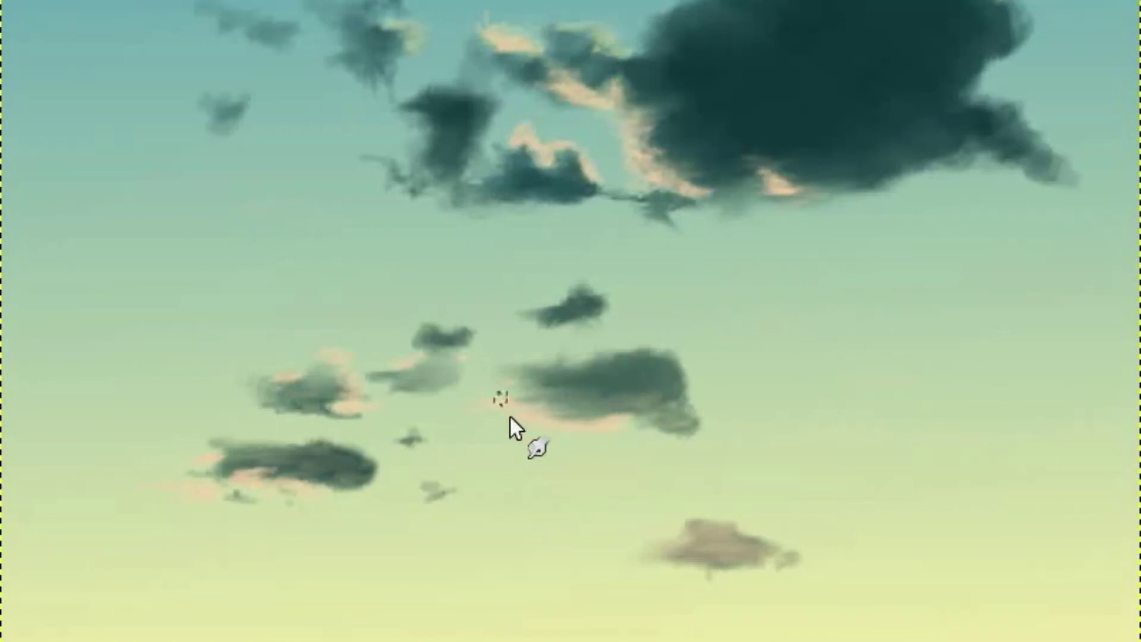
pyautogui.moveTo(240, 461); pyautogui.dragTo(209, 478)
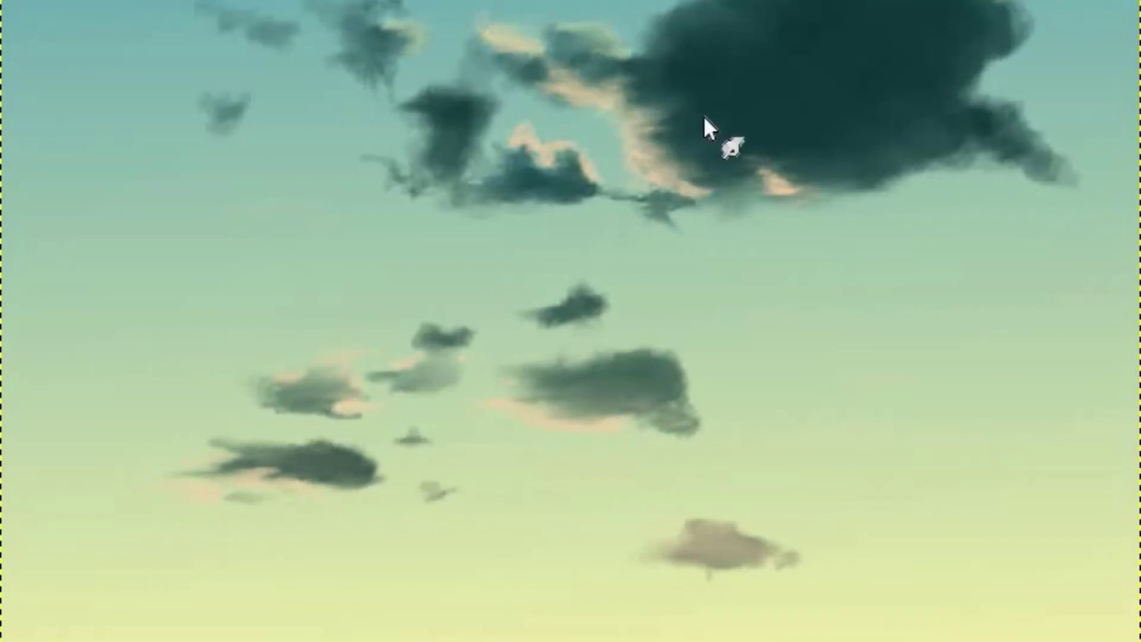
pyautogui.moveTo(705, 127); pyautogui.dragTo(570, 173)
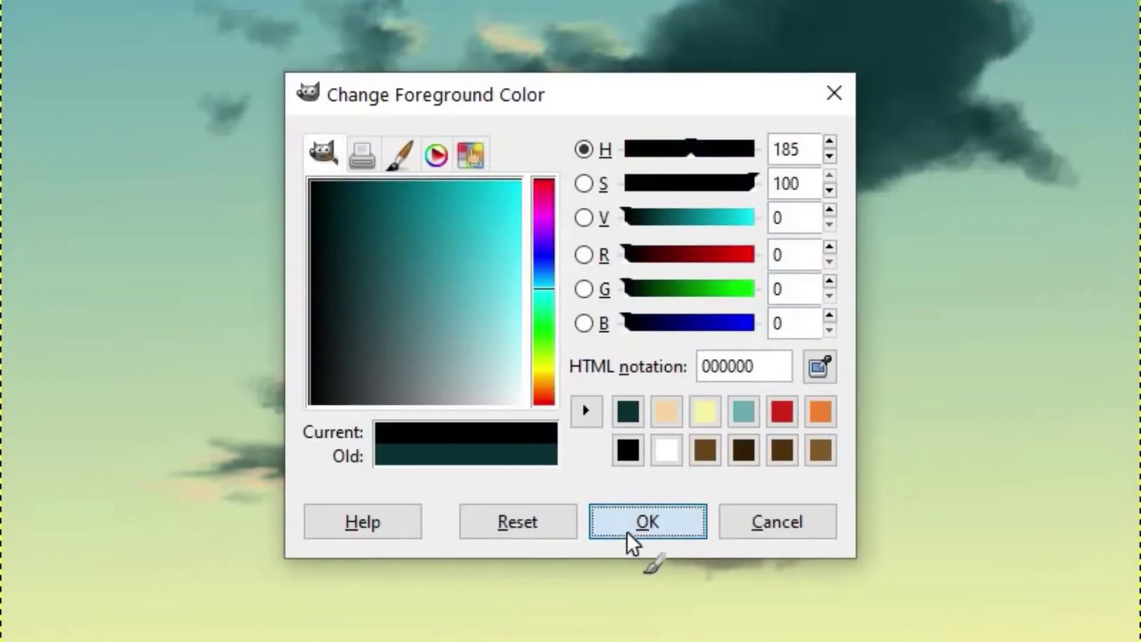
# - Paint an even black ground band across the full bottom of the canvas
pyautogui.click(630, 529)
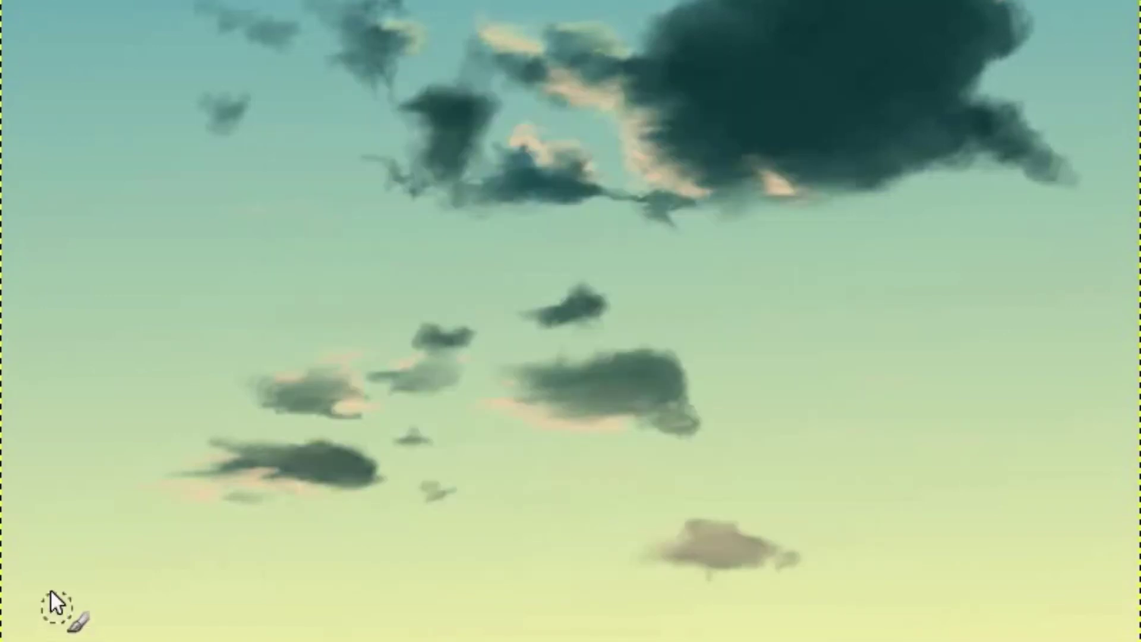
pyautogui.moveTo(3, 634); pyautogui.dragTo(1138, 630)
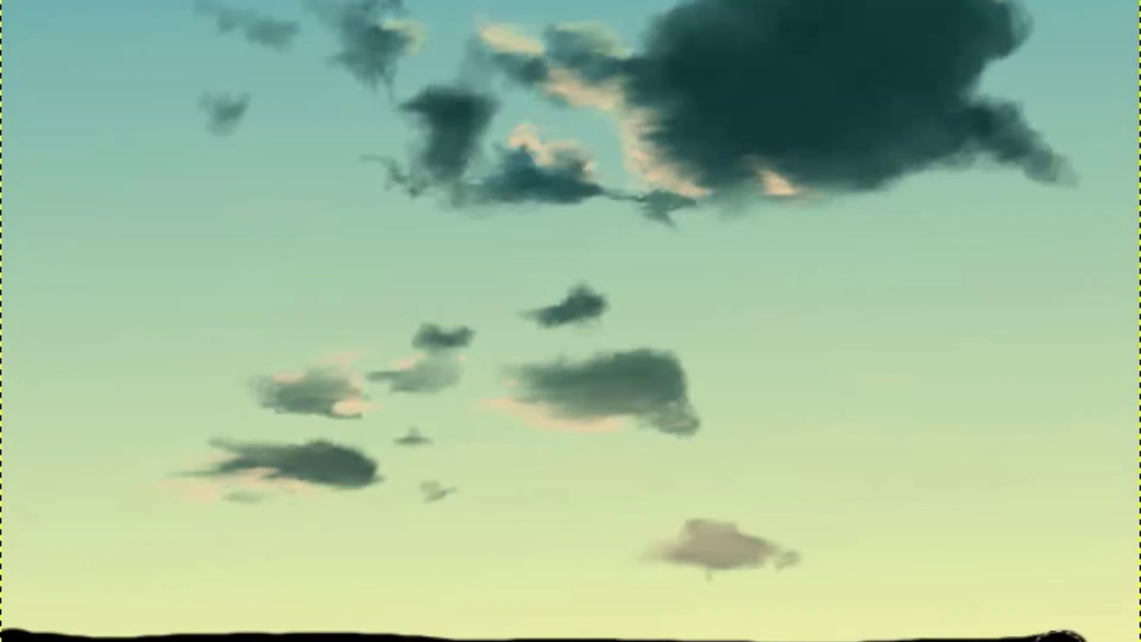
pyautogui.moveTo(6, 632); pyautogui.dragTo(1132, 631)
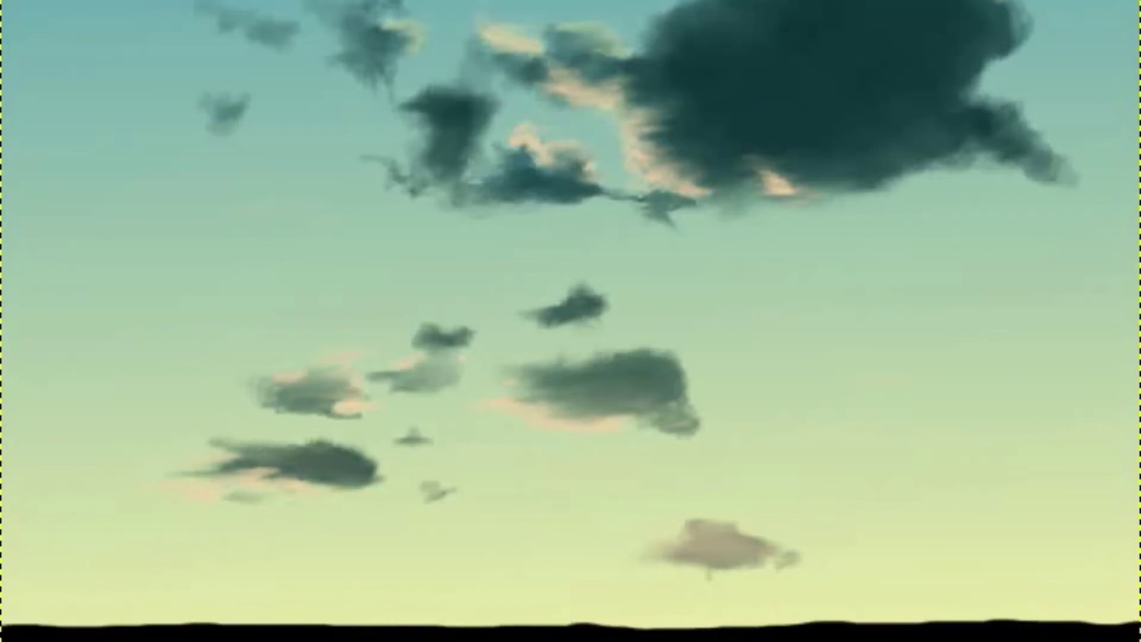
pyautogui.moveTo(580, 633); pyautogui.dragTo(1137, 629)
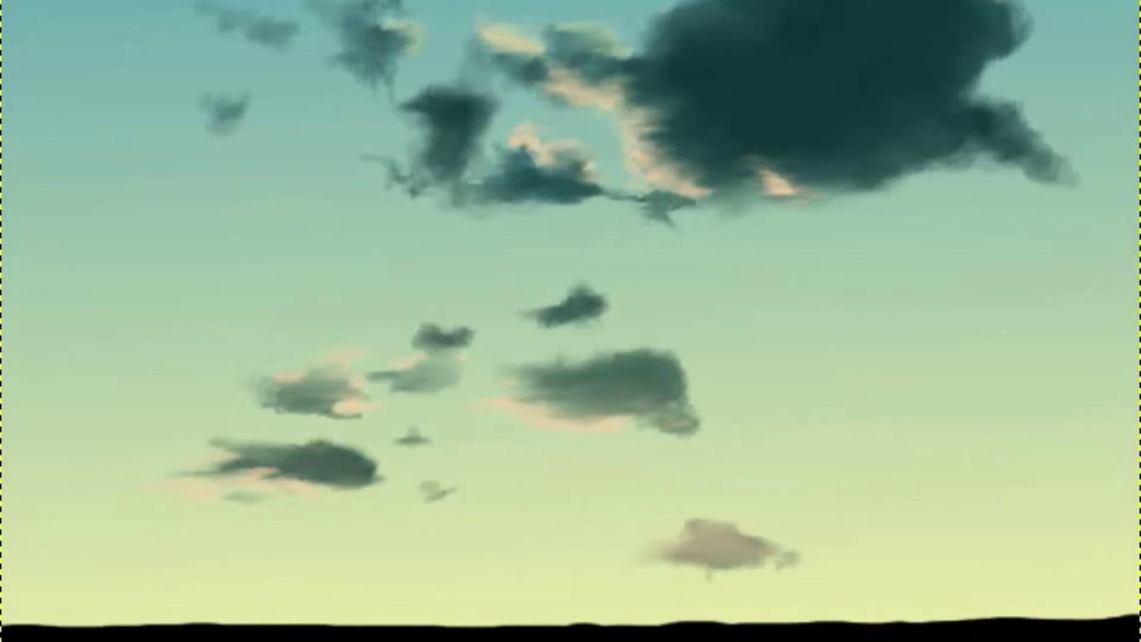
# - Add grass tufts and a small bush at the left end of the ground
pyautogui.moveTo(9, 624)
pyautogui.mouseDown()
pyautogui.moveTo(23, 612)
pyautogui.moveTo(131, 612)
pyautogui.moveTo(117, 619)
pyautogui.mouseUp()
pyautogui.moveTo(12, 623); pyautogui.dragTo(18, 615)
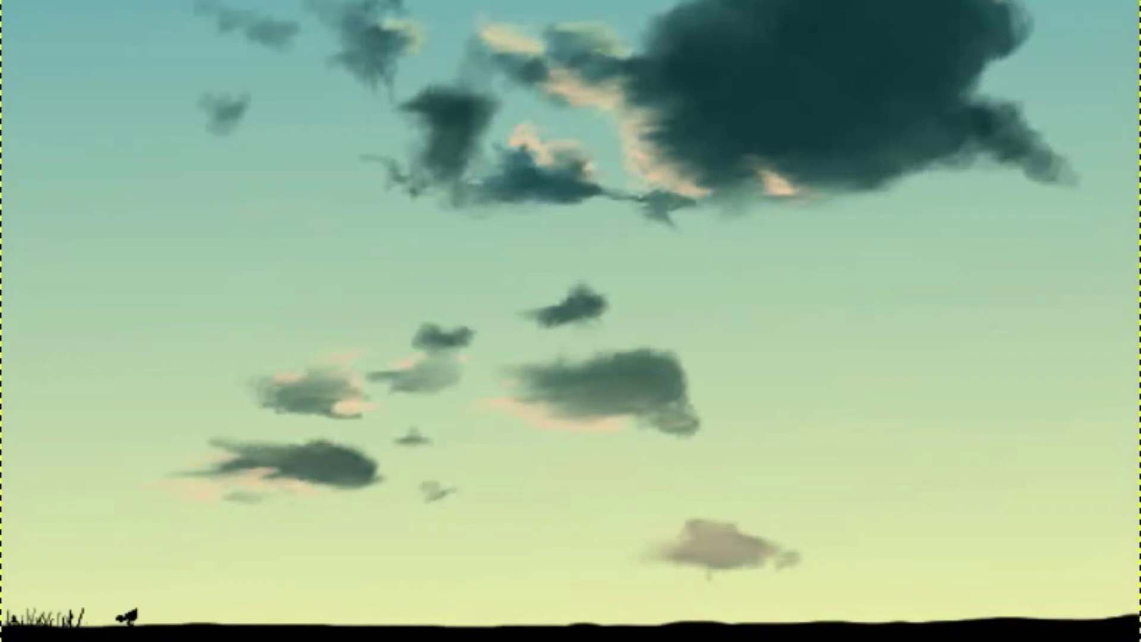
pyautogui.hotkey('alt', 'e')
pyautogui.press('Escape')
pyautogui.hotkey('alt', 'e')
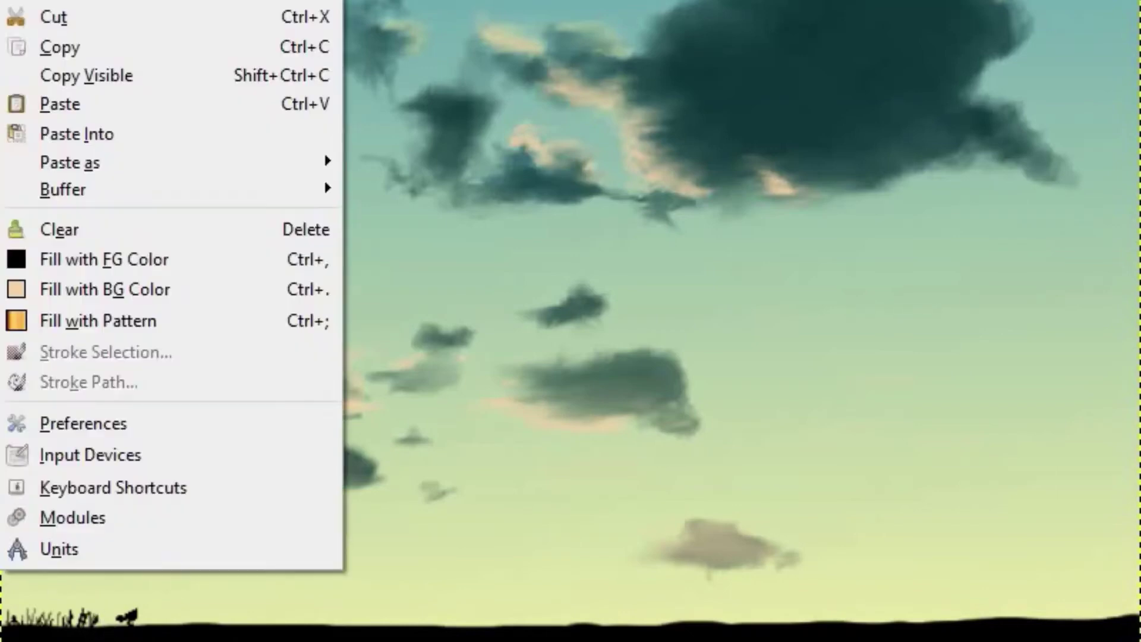
pyautogui.press('Escape')
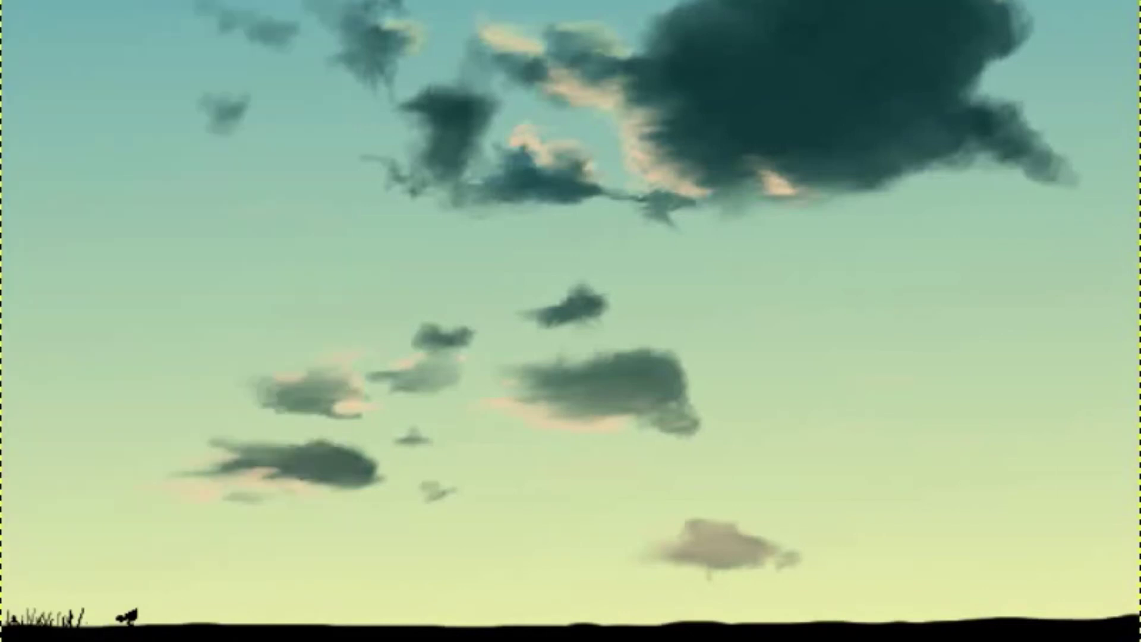
pyautogui.hotkey('alt', 'e')
pyautogui.press('Escape')
# - Paint dark grass blades from left to far right of the horizon, then begin a curved black stroke on the big cloud
pyautogui.moveTo(112, 634); pyautogui.dragTo(399, 619)
pyautogui.moveTo(475, 630); pyautogui.dragTo(1040, 630)
pyautogui.moveTo(192, 631); pyautogui.dragTo(526, 618)
pyautogui.moveTo(410, 633); pyautogui.dragTo(713, 621)
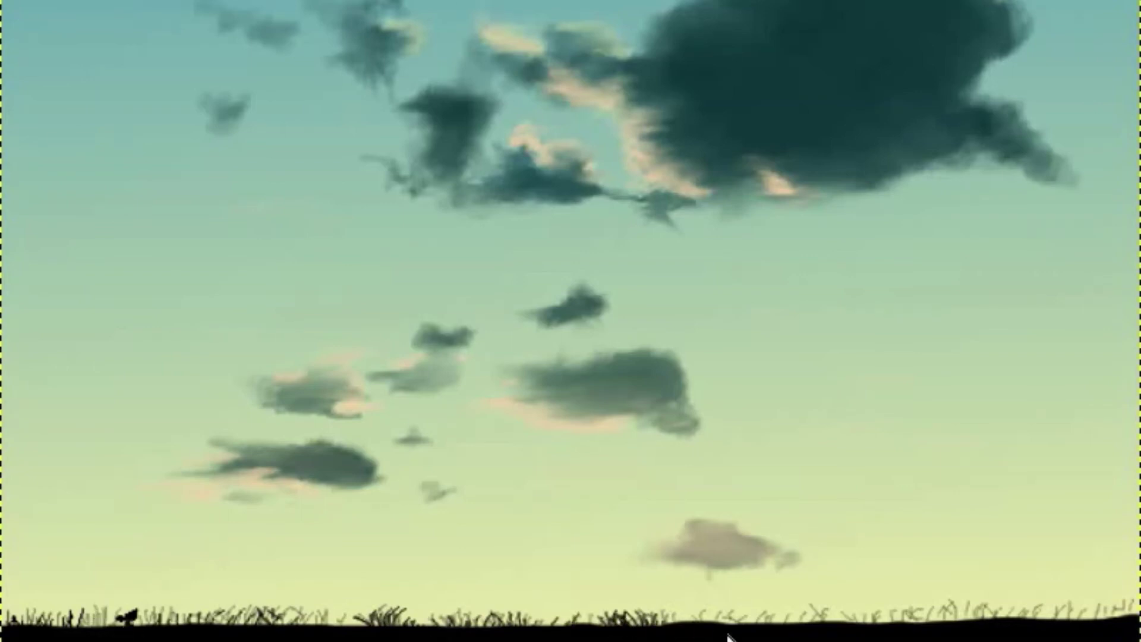
pyautogui.moveTo(947, 618)
pyautogui.mouseDown()
pyautogui.moveTo(975, 611)
pyautogui.moveTo(891, 621)
pyautogui.mouseUp()
pyautogui.moveTo(1019, 618); pyautogui.dragTo(1138, 615)
pyautogui.moveTo(867, 621); pyautogui.dragTo(773, 621)
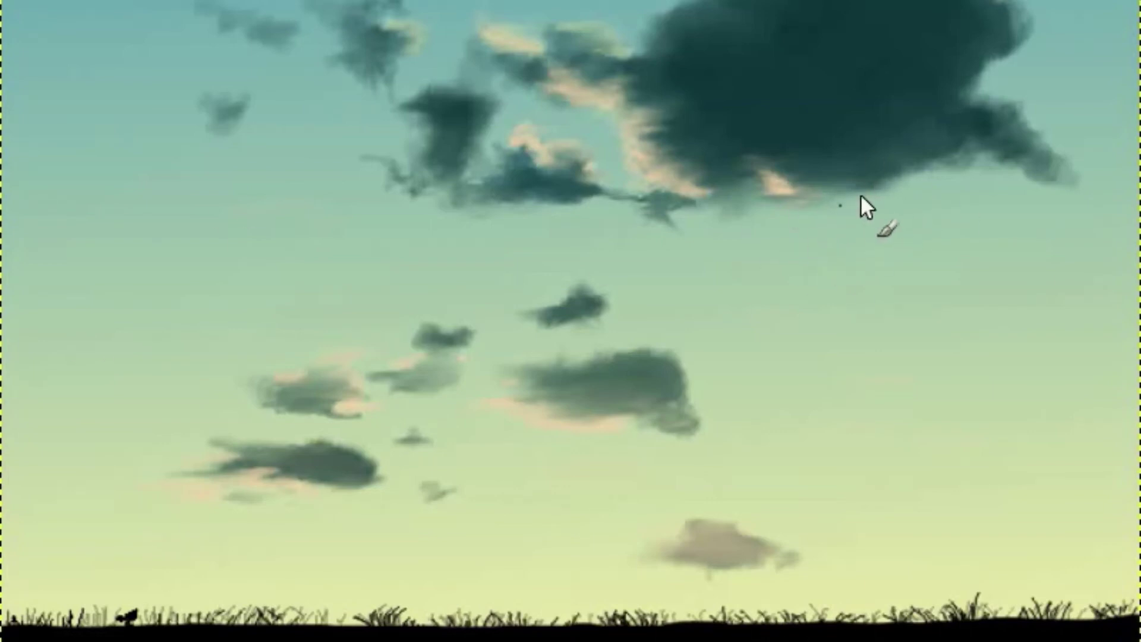
pyautogui.moveTo(843, 136)
pyautogui.mouseDown()
pyautogui.moveTo(833, 172)
pyautogui.moveTo(872, 118)
pyautogui.moveTo(917, 135)
pyautogui.moveTo(939, 160)
pyautogui.mouseUp()
# - Fill three black head blobs over the big cloud, joining middle and right, with thin tendrils below
pyautogui.moveTo(835, 197)
pyautogui.mouseDown()
pyautogui.moveTo(860, 213)
pyautogui.moveTo(864, 180)
pyautogui.moveTo(876, 190)
pyautogui.mouseUp()
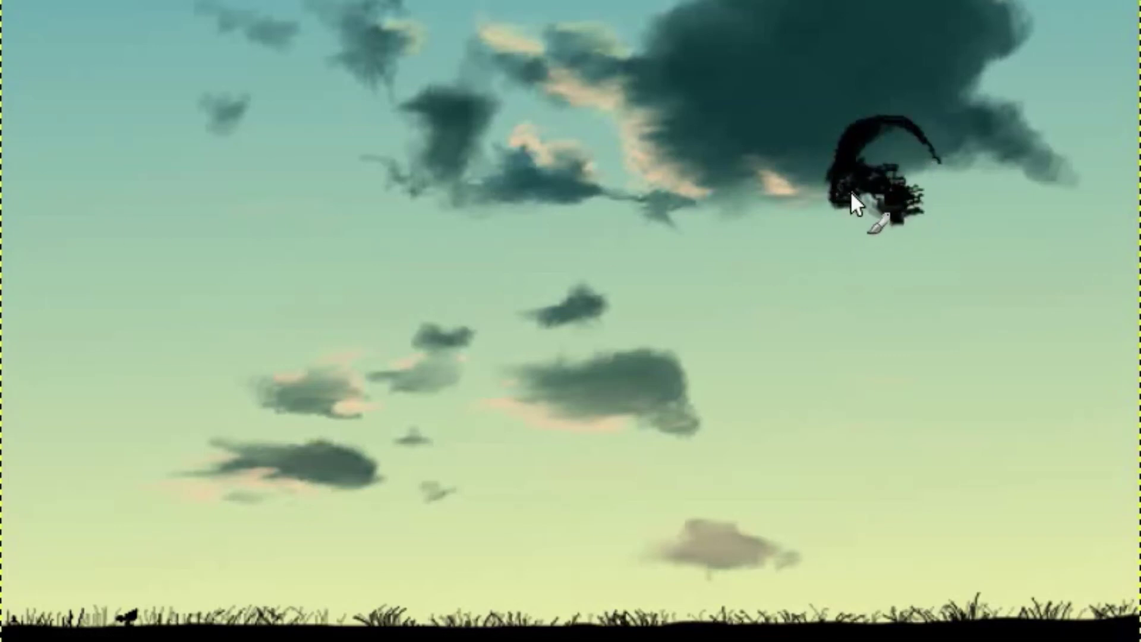
pyautogui.moveTo(850, 190)
pyautogui.mouseDown()
pyautogui.moveTo(843, 141)
pyautogui.moveTo(887, 134)
pyautogui.moveTo(887, 162)
pyautogui.moveTo(854, 180)
pyautogui.moveTo(954, 187)
pyautogui.moveTo(878, 204)
pyautogui.moveTo(885, 242)
pyautogui.mouseUp()
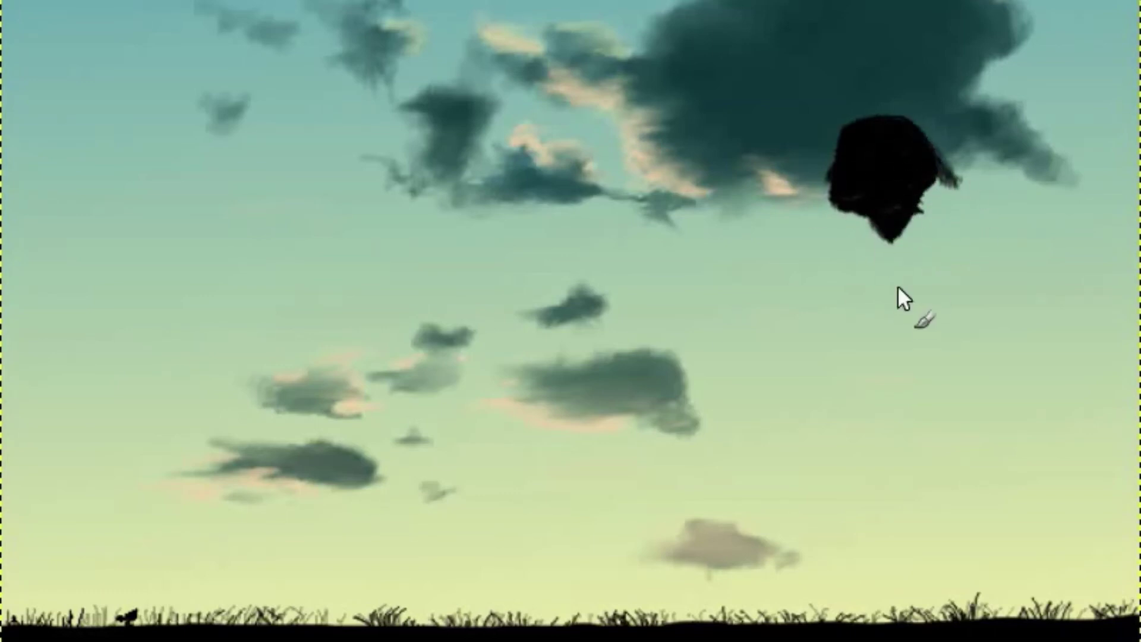
pyautogui.moveTo(983, 128)
pyautogui.mouseDown()
pyautogui.moveTo(953, 156)
pyautogui.moveTo(1003, 122)
pyautogui.moveTo(964, 172)
pyautogui.moveTo(1003, 134)
pyautogui.mouseUp()
pyautogui.moveTo(1026, 189)
pyautogui.mouseDown()
pyautogui.moveTo(970, 153)
pyautogui.moveTo(1014, 158)
pyautogui.moveTo(978, 191)
pyautogui.moveTo(805, 209)
pyautogui.moveTo(833, 169)
pyautogui.moveTo(811, 174)
pyautogui.mouseUp()
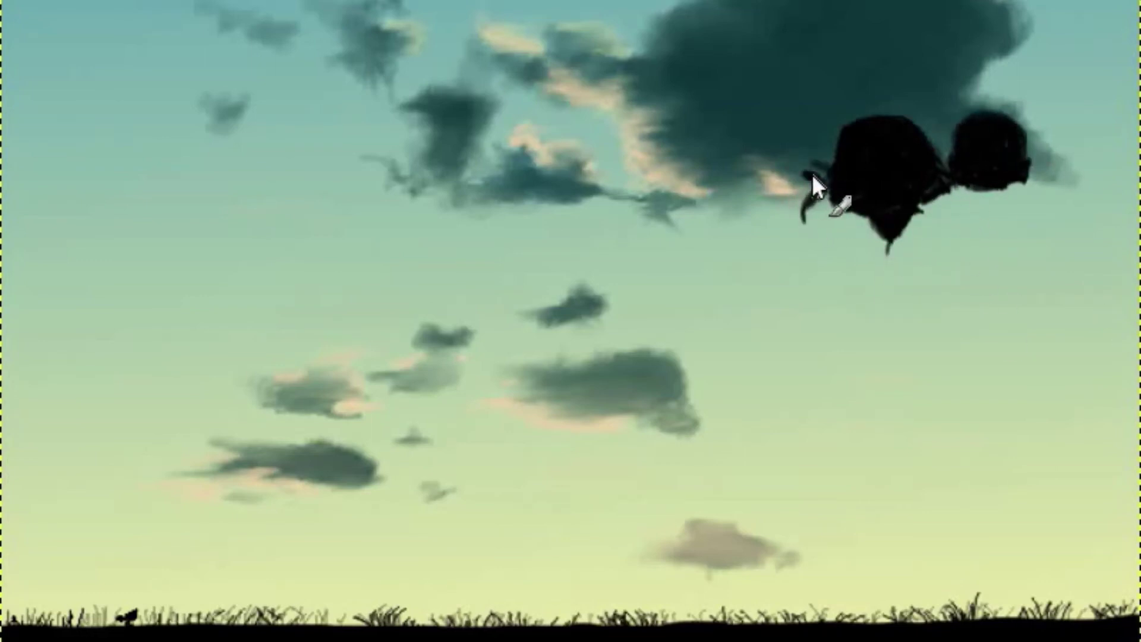
pyautogui.moveTo(765, 210)
pyautogui.mouseDown()
pyautogui.moveTo(765, 137)
pyautogui.moveTo(815, 161)
pyautogui.moveTo(754, 176)
pyautogui.moveTo(800, 126)
pyautogui.moveTo(789, 192)
pyautogui.moveTo(776, 126)
pyautogui.moveTo(803, 160)
pyautogui.moveTo(777, 201)
pyautogui.moveTo(890, 242)
pyautogui.moveTo(882, 283)
pyautogui.mouseUp()
pyautogui.moveTo(763, 225)
pyautogui.mouseDown()
pyautogui.moveTo(740, 272)
pyautogui.moveTo(791, 216)
pyautogui.mouseUp()
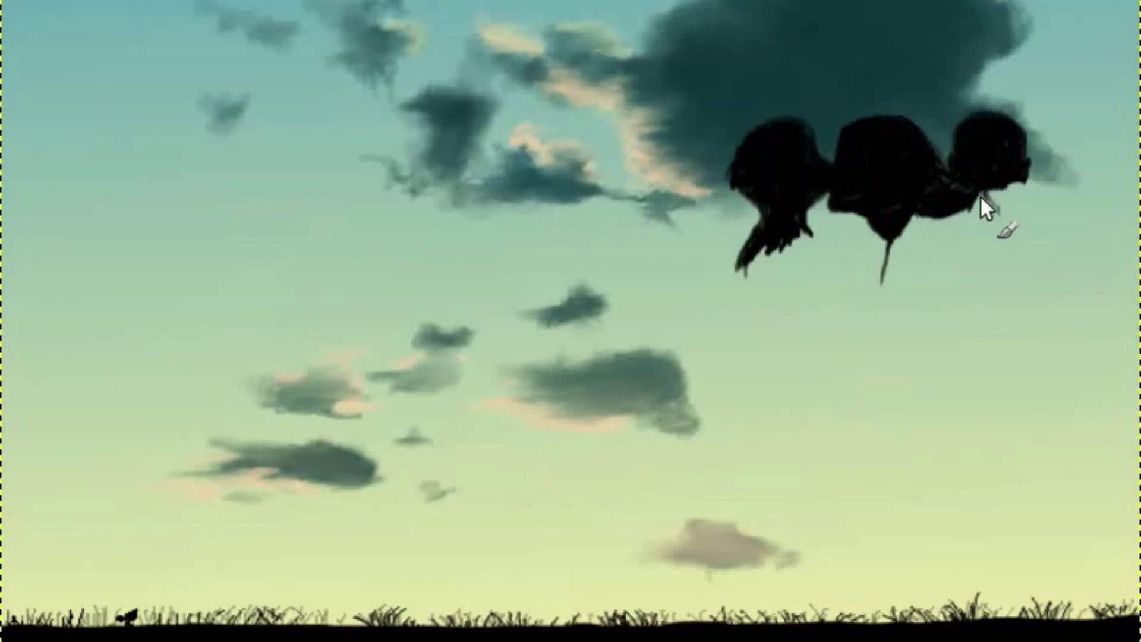
pyautogui.moveTo(980, 195); pyautogui.dragTo(988, 176)
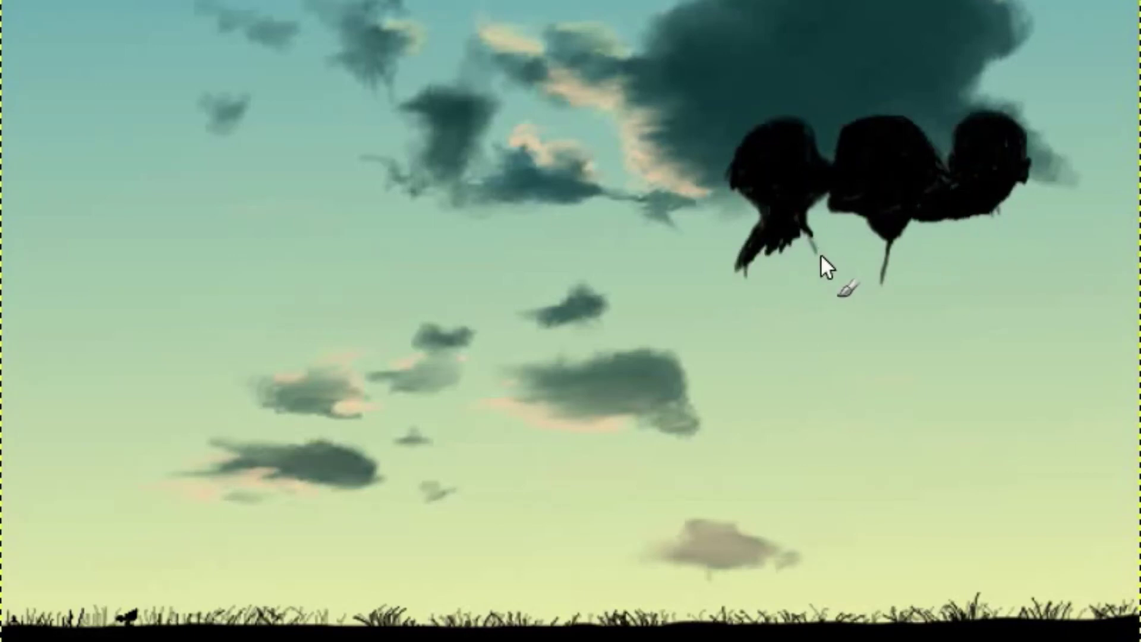
pyautogui.moveTo(809, 234); pyautogui.dragTo(830, 272)
# - Link the tendrils into limbs and paint the parent's arm reaching down toward the child
pyautogui.moveTo(859, 312)
pyautogui.mouseDown()
pyautogui.moveTo(878, 306)
pyautogui.moveTo(893, 276)
pyautogui.moveTo(827, 268)
pyautogui.mouseUp()
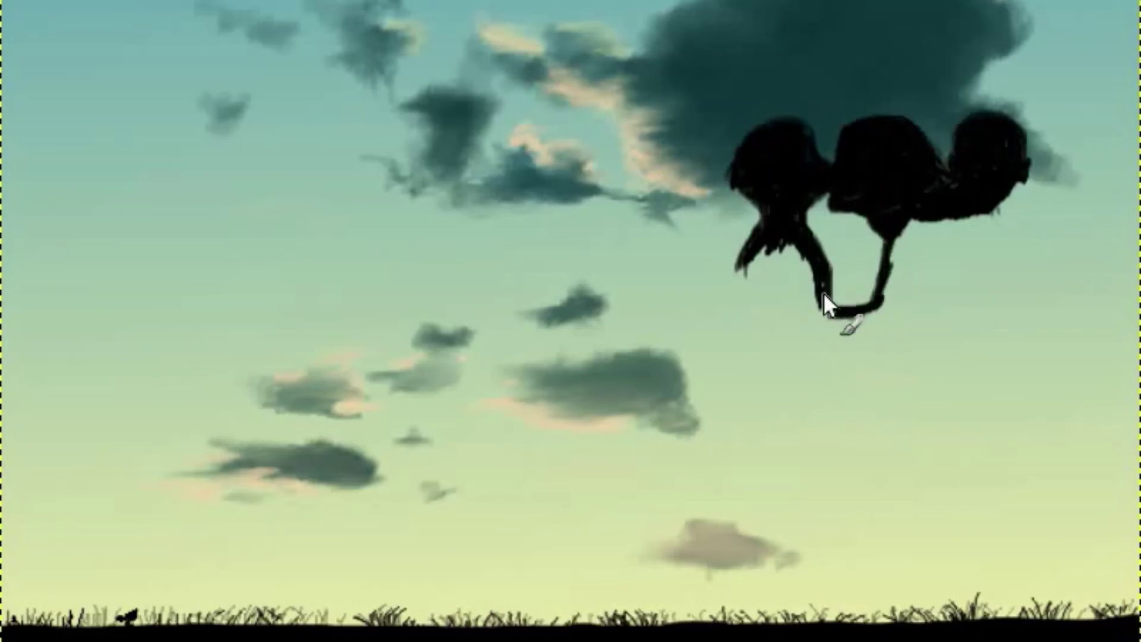
pyautogui.moveTo(920, 208); pyautogui.dragTo(822, 319)
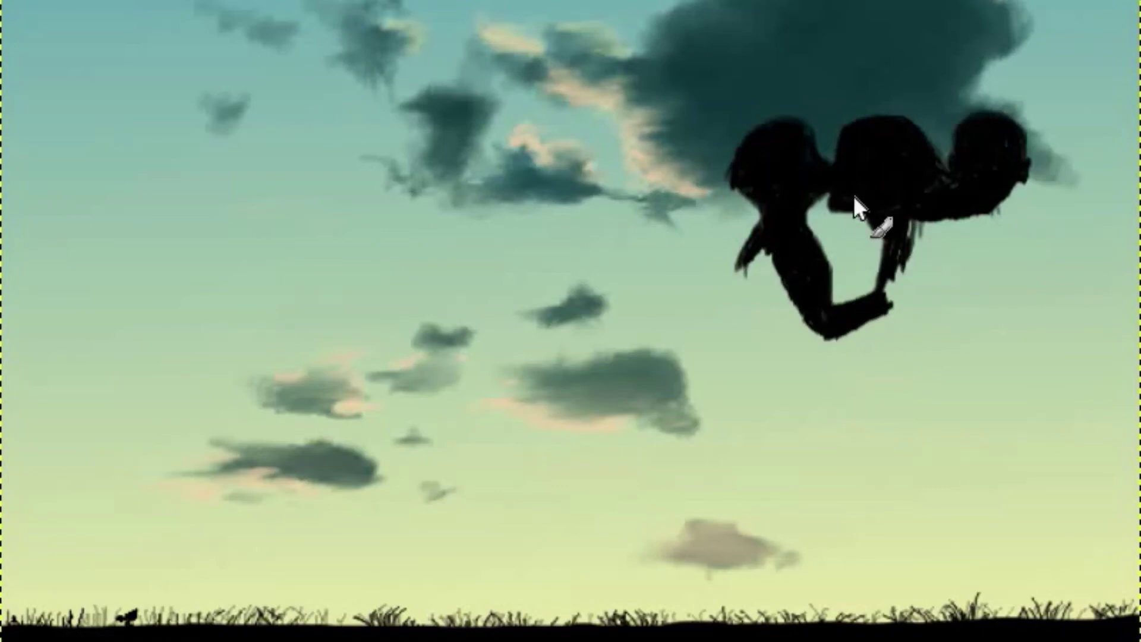
pyautogui.moveTo(853, 195)
pyautogui.mouseDown()
pyautogui.moveTo(915, 247)
pyautogui.moveTo(893, 313)
pyautogui.moveTo(918, 350)
pyautogui.mouseUp()
pyautogui.moveTo(851, 342)
pyautogui.mouseDown()
pyautogui.moveTo(924, 363)
pyautogui.moveTo(858, 353)
pyautogui.moveTo(818, 408)
pyautogui.moveTo(815, 437)
pyautogui.mouseUp()
pyautogui.moveTo(734, 283)
pyautogui.mouseDown()
pyautogui.moveTo(769, 242)
pyautogui.moveTo(761, 289)
pyautogui.moveTo(741, 303)
pyautogui.moveTo(718, 411)
pyautogui.moveTo(787, 429)
pyautogui.mouseUp()
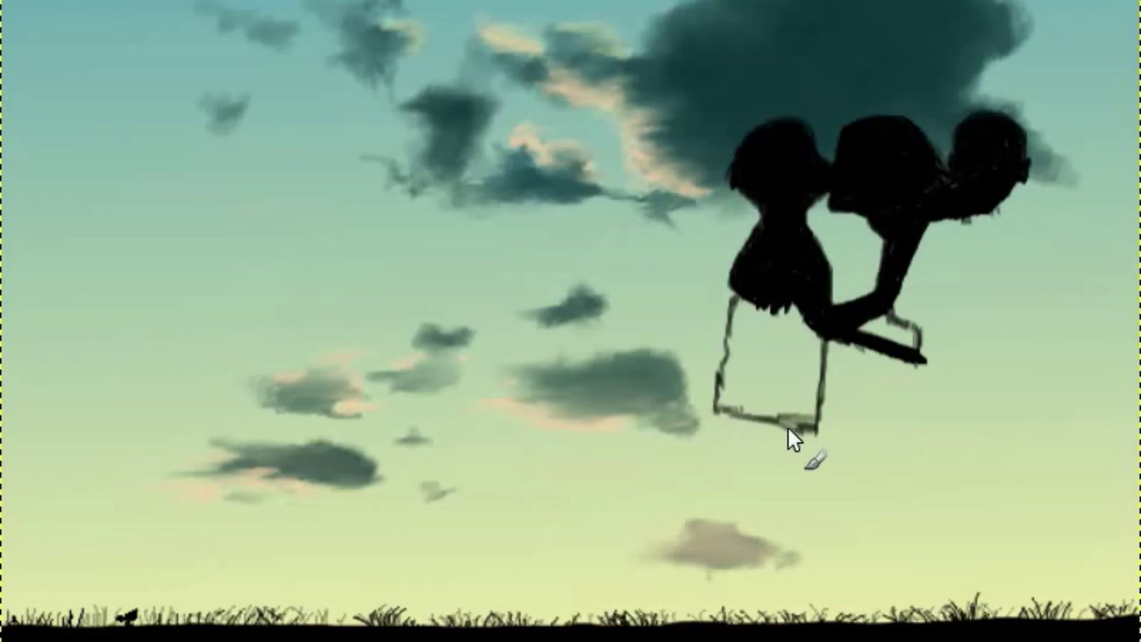
# - Outline the child's torso in black, add two thin legs to the grass, and fill the toy-holding hand
pyautogui.moveTo(715, 410)
pyautogui.mouseDown()
pyautogui.moveTo(817, 433)
pyautogui.moveTo(823, 340)
pyautogui.mouseUp()
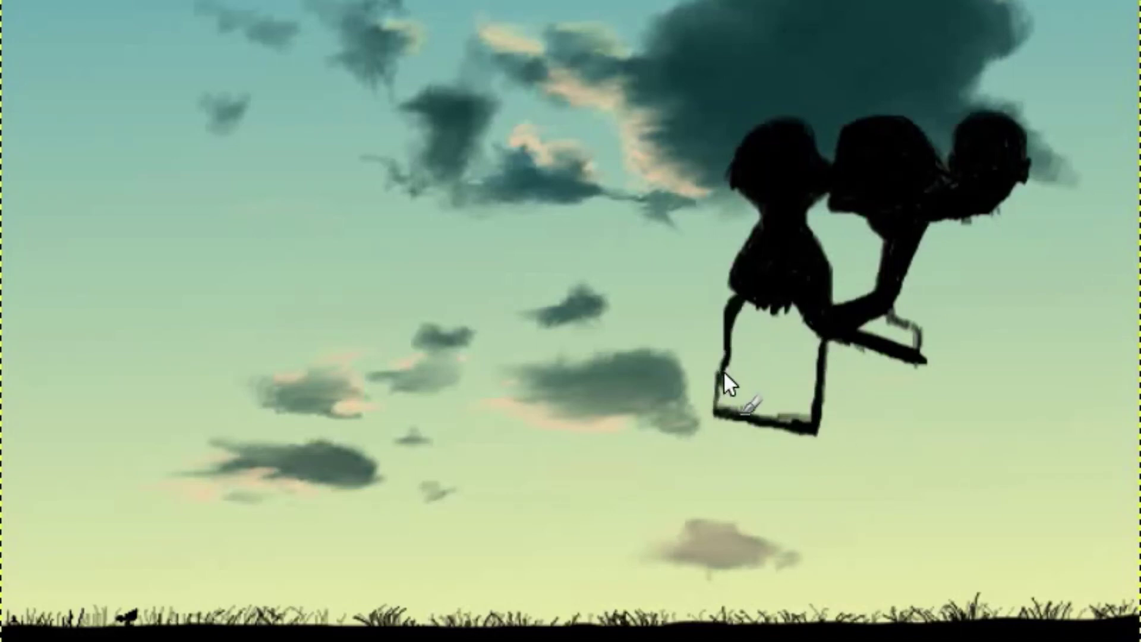
pyautogui.moveTo(794, 403)
pyautogui.mouseDown()
pyautogui.moveTo(776, 616)
pyautogui.moveTo(731, 606)
pyautogui.mouseUp()
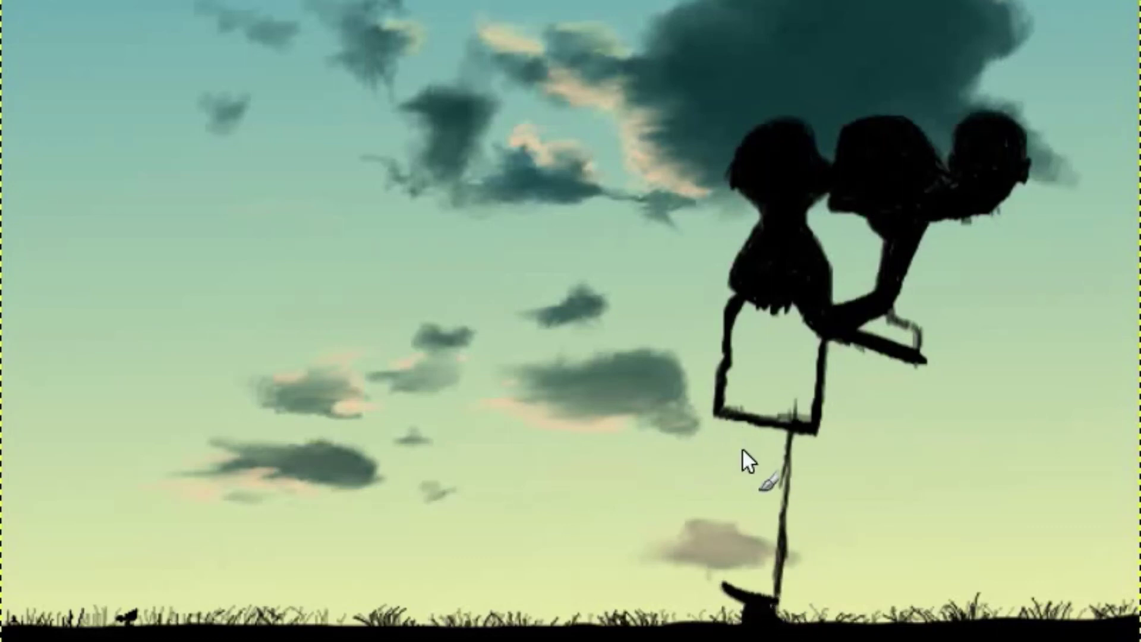
pyautogui.moveTo(737, 423)
pyautogui.mouseDown()
pyautogui.moveTo(729, 591)
pyautogui.moveTo(682, 448)
pyautogui.moveTo(739, 431)
pyautogui.moveTo(674, 440)
pyautogui.moveTo(694, 450)
pyautogui.moveTo(722, 420)
pyautogui.mouseUp()
pyautogui.moveTo(924, 378)
pyautogui.mouseDown()
pyautogui.moveTo(872, 382)
pyautogui.moveTo(900, 362)
pyautogui.moveTo(922, 371)
pyautogui.moveTo(921, 341)
pyautogui.moveTo(936, 341)
pyautogui.moveTo(915, 311)
pyautogui.moveTo(945, 357)
pyautogui.moveTo(945, 409)
pyautogui.moveTo(943, 378)
pyautogui.mouseUp()
# - Round out the hand, paint the parent's long back arm, and draw a solid front leg to the ground
pyautogui.moveTo(960, 425); pyautogui.dragTo(958, 452)
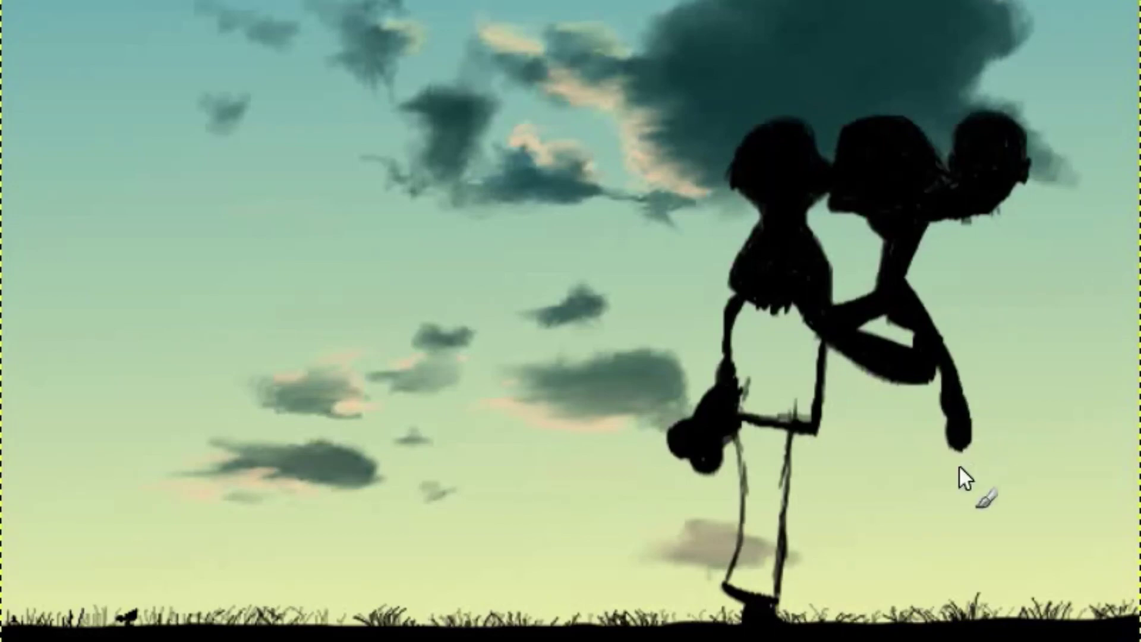
pyautogui.moveTo(1022, 228)
pyautogui.mouseDown()
pyautogui.moveTo(1062, 294)
pyautogui.moveTo(1060, 345)
pyautogui.moveTo(1029, 273)
pyautogui.mouseUp()
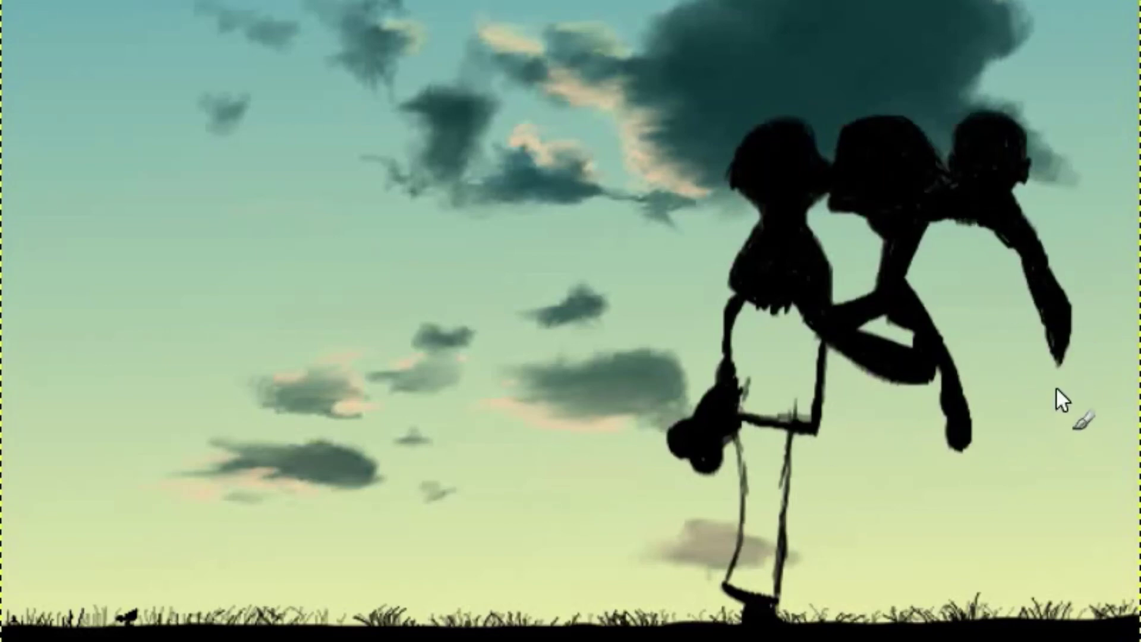
pyautogui.moveTo(1057, 358); pyautogui.dragTo(1074, 483)
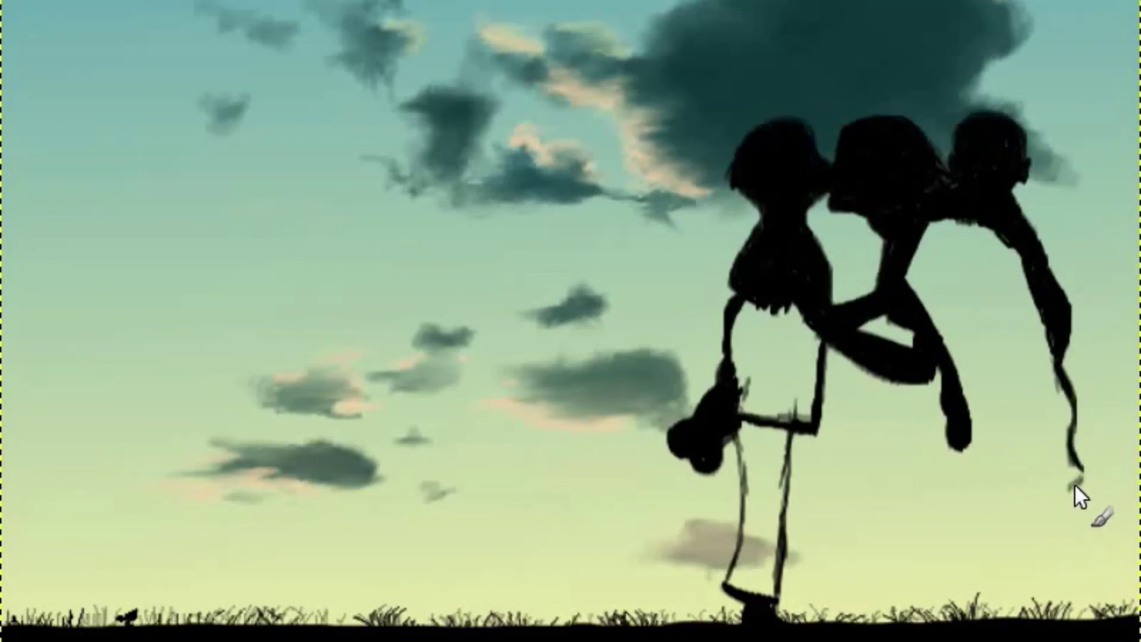
pyautogui.moveTo(953, 457); pyautogui.dragTo(936, 489)
pyautogui.moveTo(960, 446); pyautogui.dragTo(876, 611)
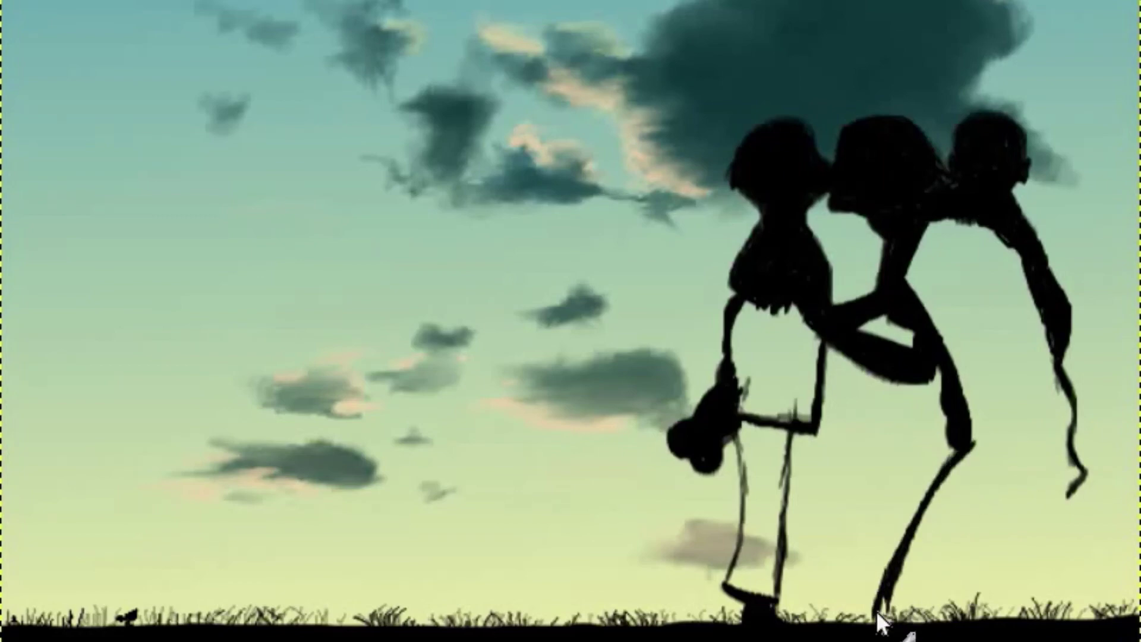
pyautogui.moveTo(948, 472)
pyautogui.mouseDown()
pyautogui.moveTo(875, 610)
pyautogui.moveTo(891, 618)
pyautogui.moveTo(989, 436)
pyautogui.mouseUp()
# - Draw the bent second leg and fill the kneeling foot resting on the ground at right
pyautogui.moveTo(1087, 478)
pyautogui.mouseDown()
pyautogui.moveTo(1010, 522)
pyautogui.moveTo(965, 615)
pyautogui.mouseUp()
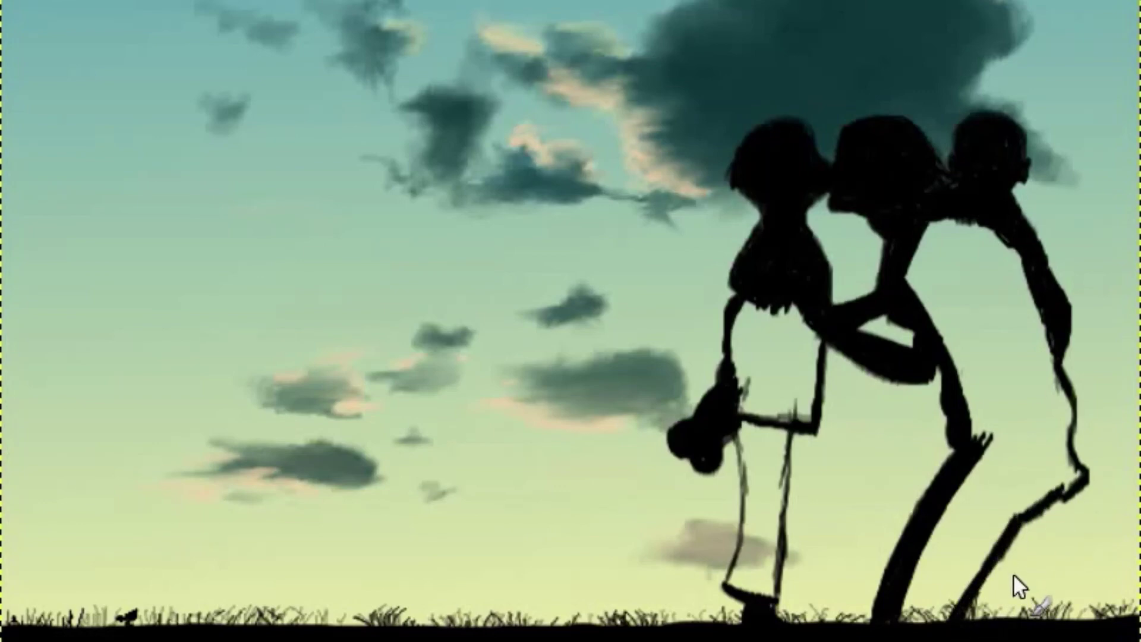
pyautogui.moveTo(1040, 543)
pyautogui.mouseDown()
pyautogui.moveTo(973, 618)
pyautogui.moveTo(1068, 590)
pyautogui.mouseUp()
pyautogui.moveTo(949, 583)
pyautogui.mouseDown()
pyautogui.moveTo(1103, 542)
pyautogui.moveTo(1124, 571)
pyautogui.moveTo(1121, 541)
pyautogui.moveTo(1126, 618)
pyautogui.mouseUp()
pyautogui.moveTo(1122, 576); pyautogui.dragTo(1117, 624)
pyautogui.moveTo(1117, 541)
pyautogui.mouseDown()
pyautogui.moveTo(1081, 570)
pyautogui.moveTo(1010, 571)
pyautogui.moveTo(927, 612)
pyautogui.moveTo(997, 589)
pyautogui.mouseUp()
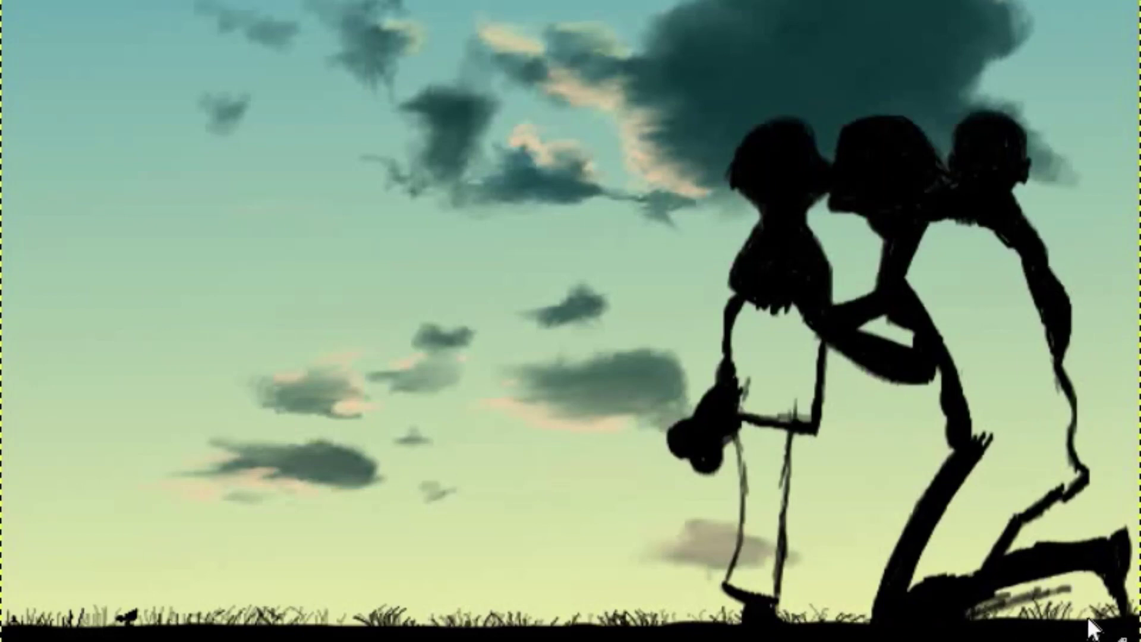
pyautogui.moveTo(1109, 565); pyautogui.dragTo(1104, 535)
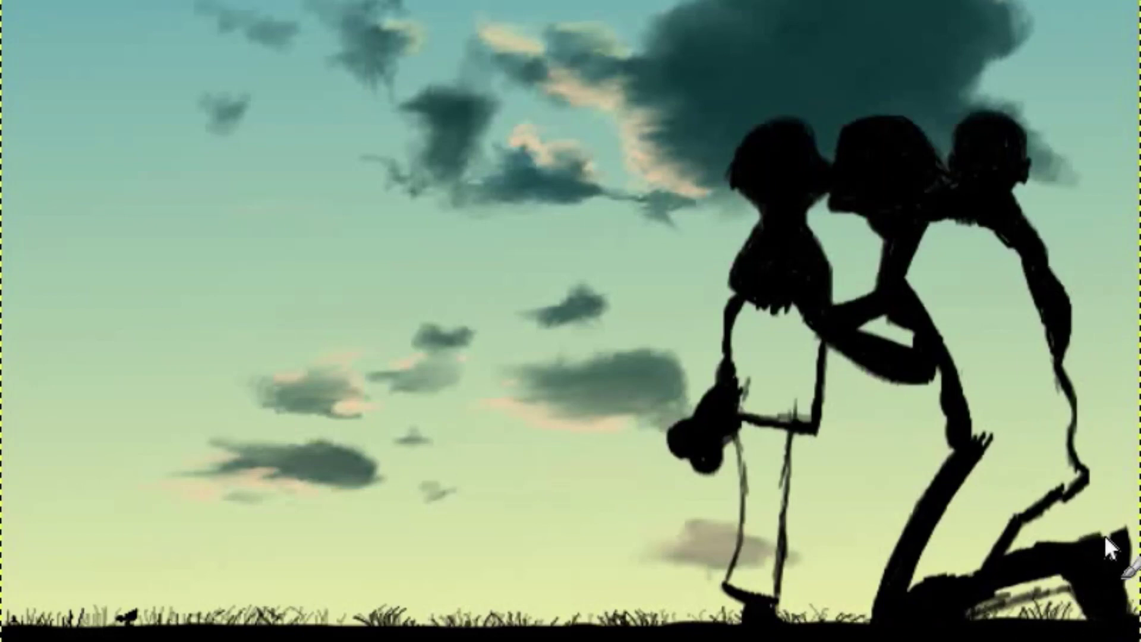
pyautogui.moveTo(954, 584)
pyautogui.mouseDown()
pyautogui.moveTo(971, 564)
pyautogui.moveTo(940, 612)
pyautogui.moveTo(1082, 582)
pyautogui.moveTo(1039, 590)
pyautogui.mouseUp()
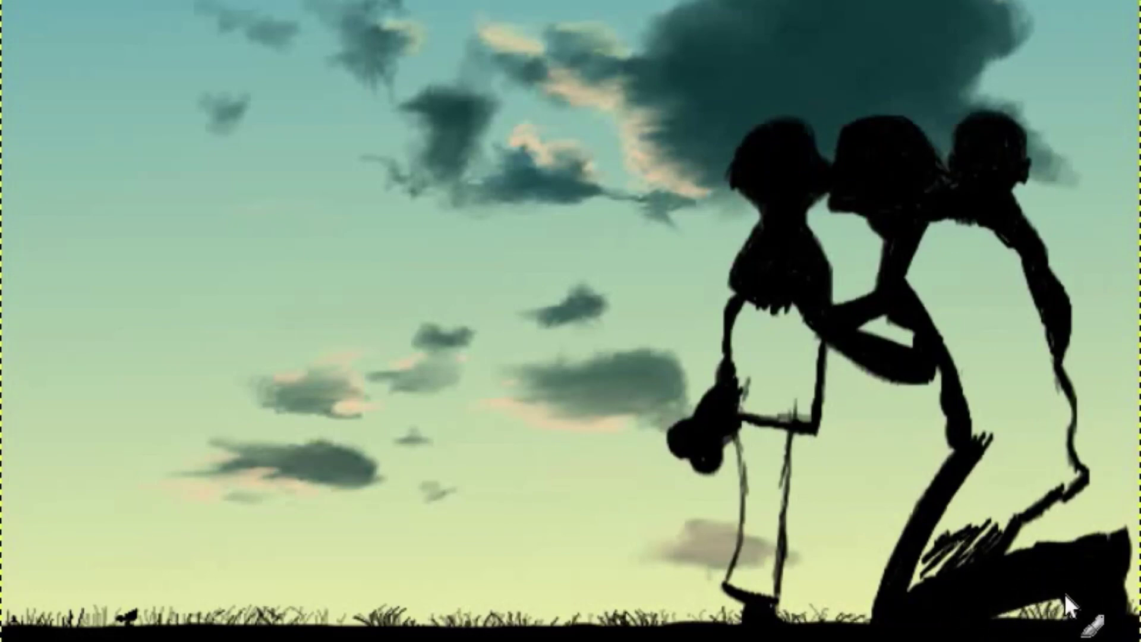
# - Paint the parent's torso solid black with the Paintbrush
pyautogui.moveTo(974, 285); pyautogui.dragTo(1004, 410)
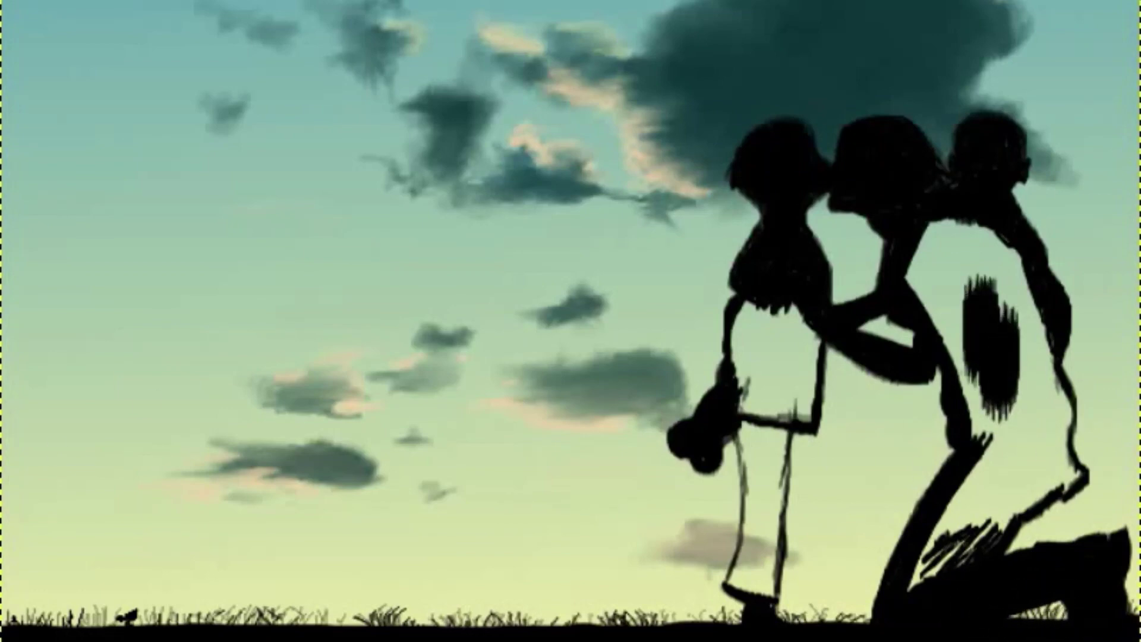
pyautogui.moveTo(986, 332)
pyautogui.mouseDown()
pyautogui.moveTo(944, 261)
pyautogui.moveTo(1034, 451)
pyautogui.mouseUp()
pyautogui.moveTo(1016, 362); pyautogui.dragTo(1037, 445)
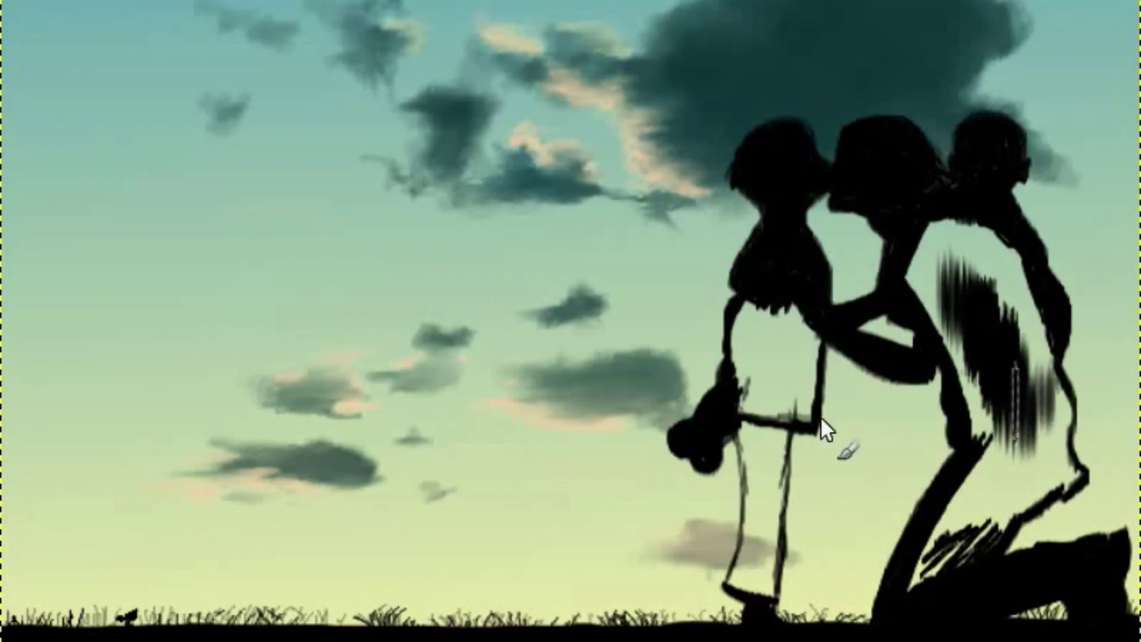
pyautogui.moveTo(962, 333); pyautogui.dragTo(1022, 475)
pyautogui.moveTo(998, 226)
pyautogui.mouseDown()
pyautogui.moveTo(968, 255)
pyautogui.moveTo(1005, 293)
pyautogui.moveTo(929, 267)
pyautogui.moveTo(936, 297)
pyautogui.moveTo(1050, 376)
pyautogui.moveTo(927, 558)
pyautogui.moveTo(1040, 508)
pyautogui.mouseUp()
# - Blacken the child's shirt and the parent's strap gap; paint the child's legs, then undo
pyautogui.moveTo(749, 336)
pyautogui.mouseDown()
pyautogui.moveTo(782, 334)
pyautogui.moveTo(779, 388)
pyautogui.moveTo(786, 350)
pyautogui.moveTo(806, 342)
pyautogui.moveTo(809, 418)
pyautogui.mouseUp()
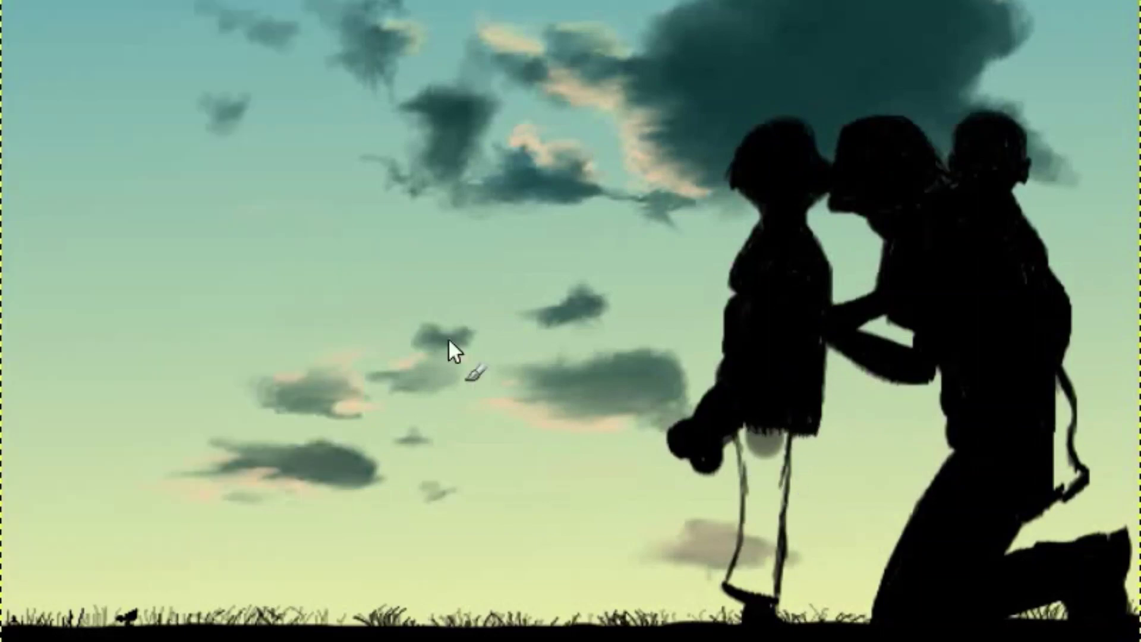
pyautogui.moveTo(1067, 380); pyautogui.dragTo(1059, 416)
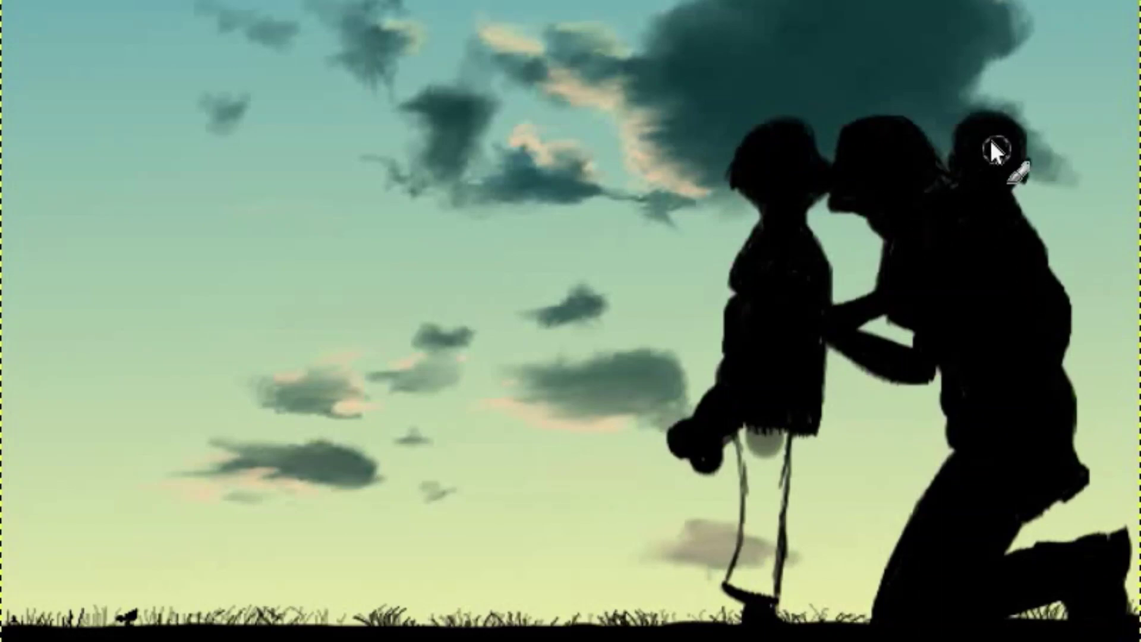
pyautogui.moveTo(749, 447)
pyautogui.mouseDown()
pyautogui.moveTo(758, 500)
pyautogui.moveTo(746, 571)
pyautogui.moveTo(766, 606)
pyautogui.moveTo(741, 576)
pyautogui.moveTo(764, 551)
pyautogui.moveTo(778, 600)
pyautogui.mouseUp()
pyautogui.hotkey('ctrl', 'z')
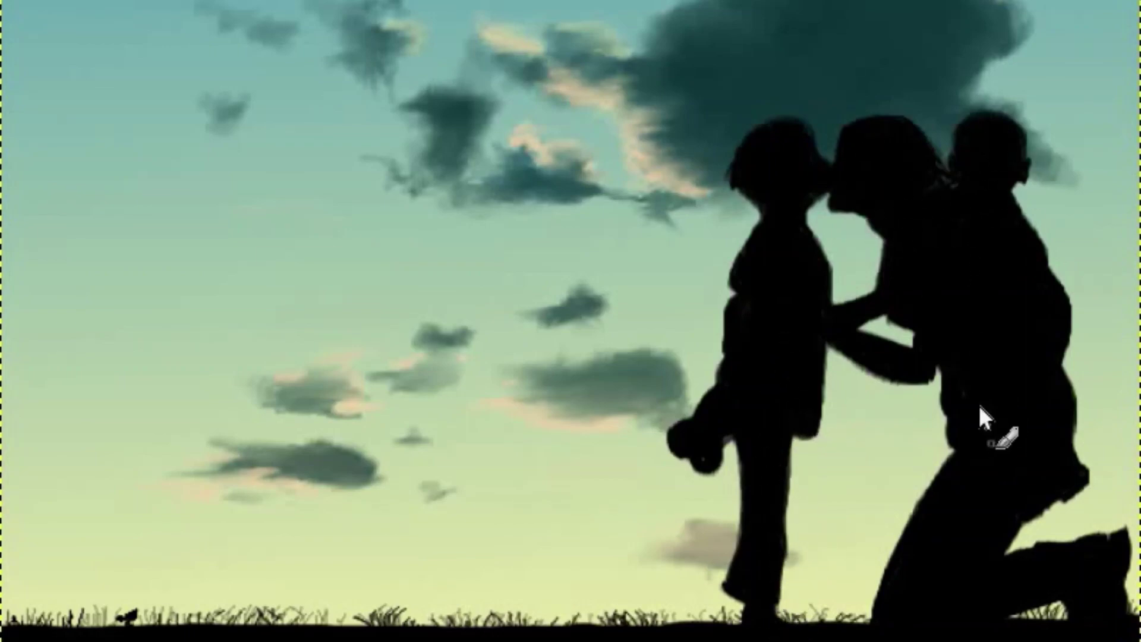
pyautogui.scroll(2, 977, 226)
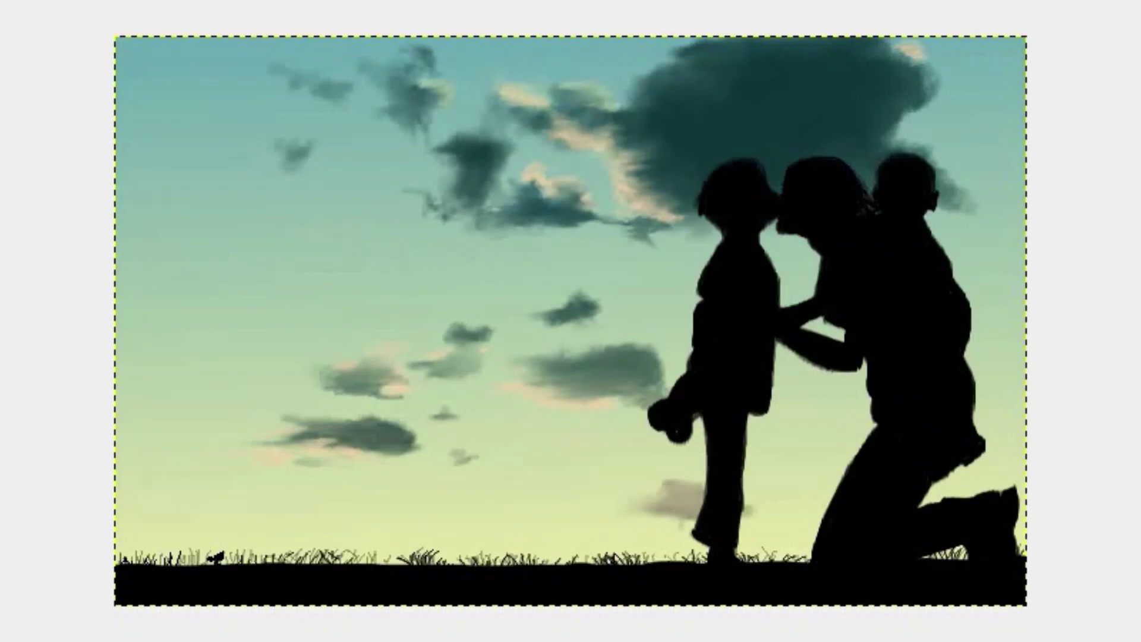
pyautogui.hotkey('alt', 'f')
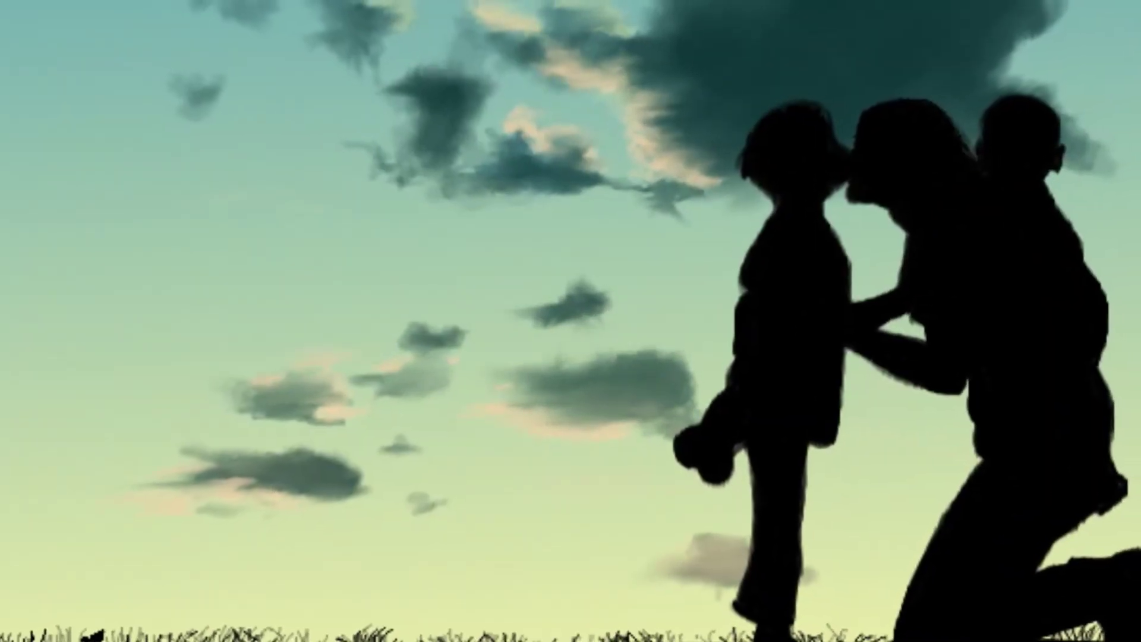